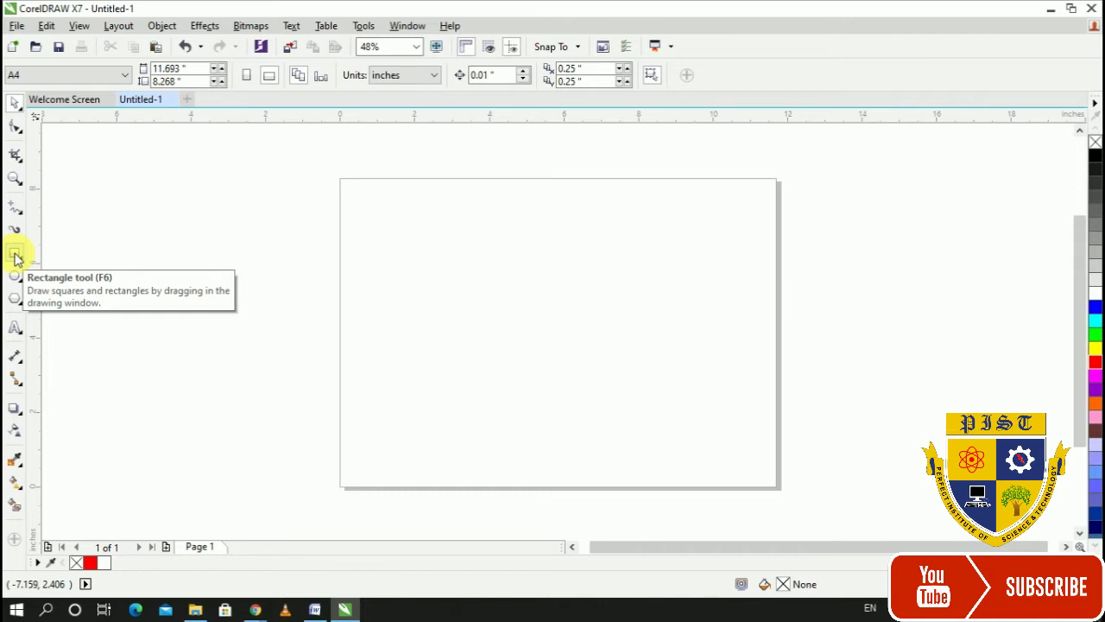
# Add a page-sized rectangle, fill it solid black, and undo an accidental move
pyautogui.doubleClick(15, 255)
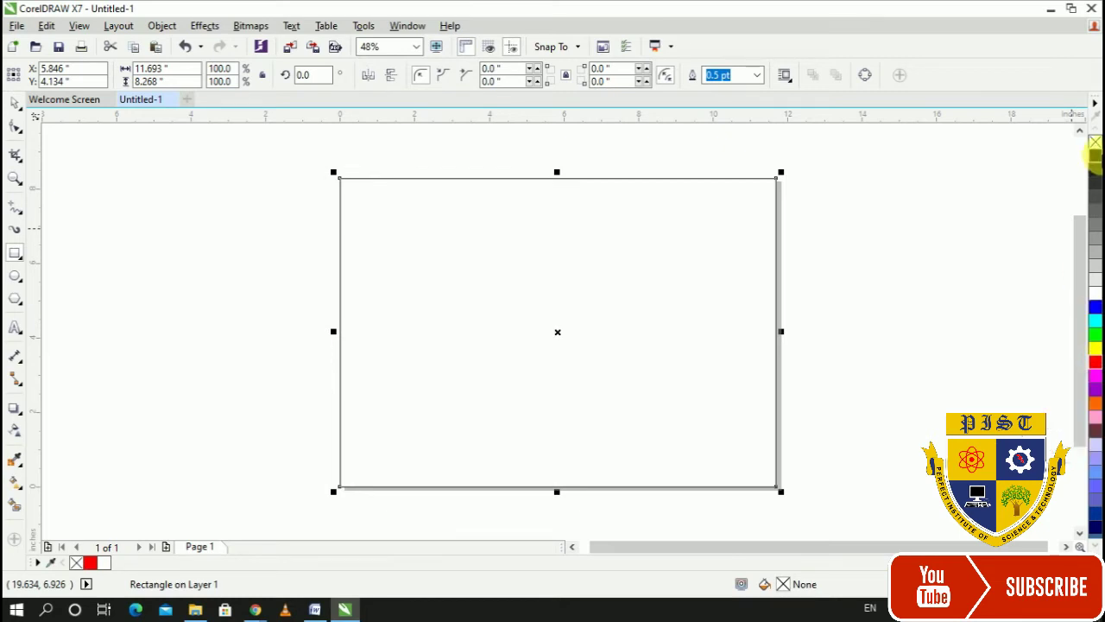
pyautogui.click(1095, 157)
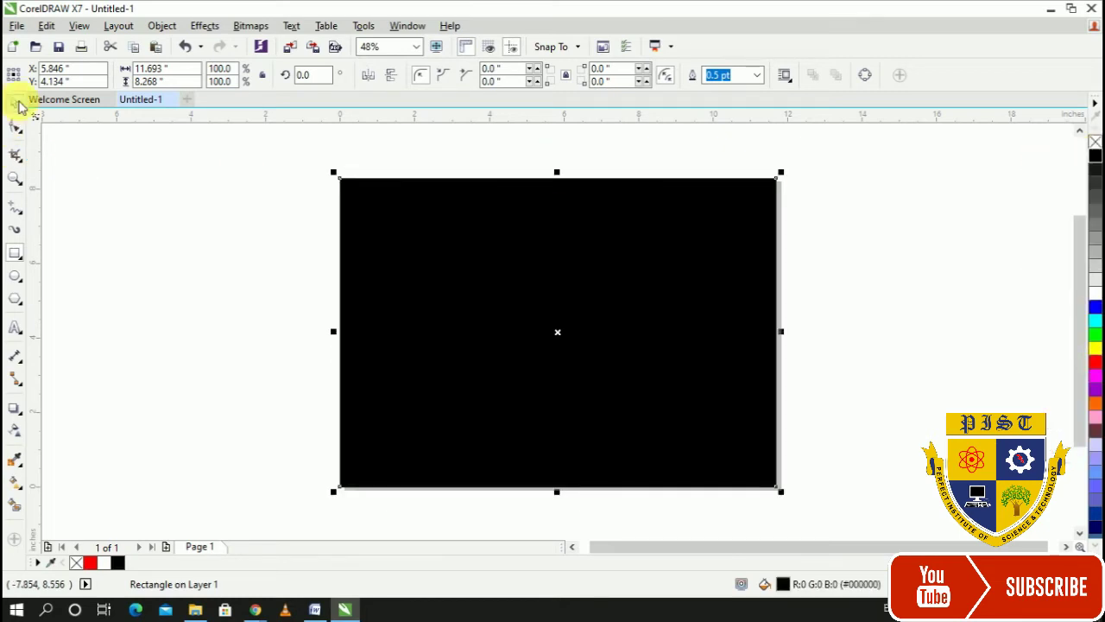
pyautogui.moveTo(590, 305)
pyautogui.mouseDown()
pyautogui.moveTo(632, 295)
pyautogui.moveTo(572, 298)
pyautogui.mouseUp()
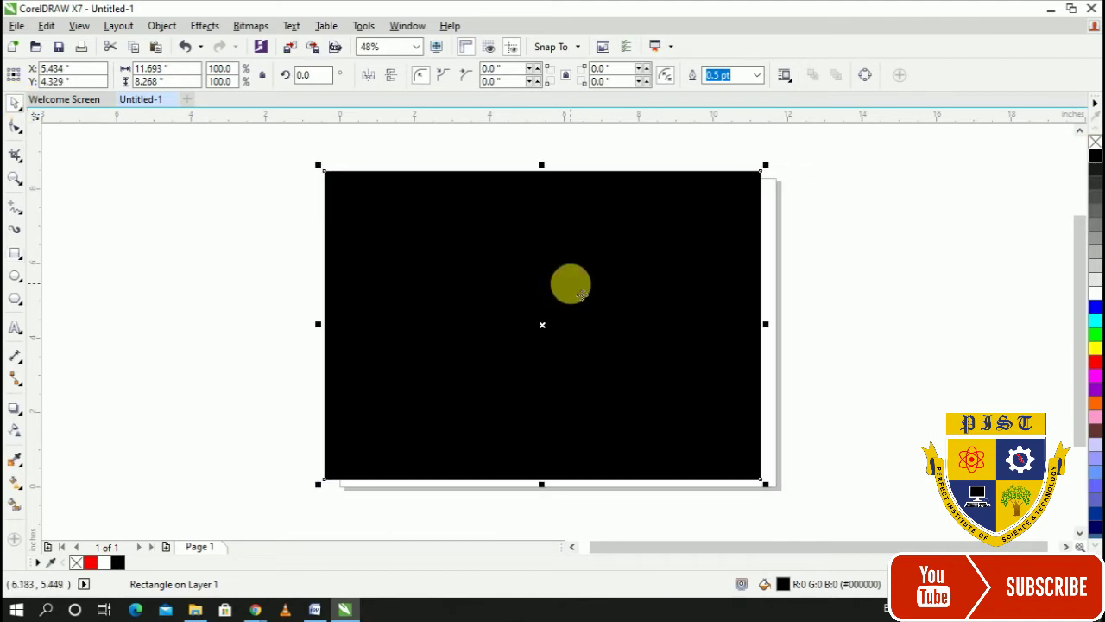
pyautogui.hotkey('ctrl', 'z')
pyautogui.hotkey('ctrl', 'z')
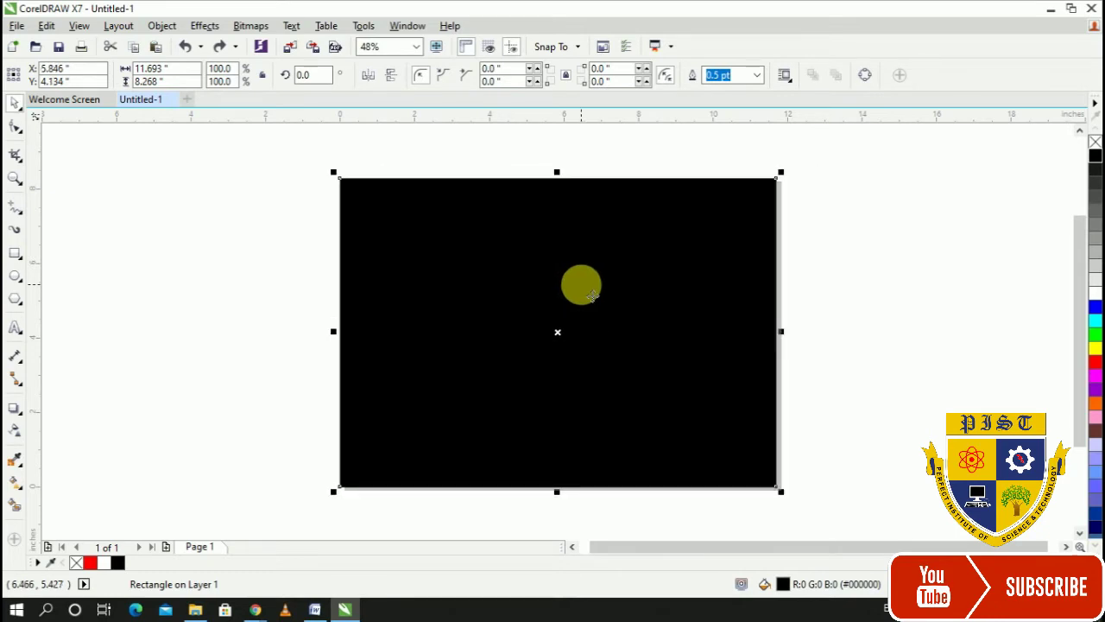
# Lock the black rectangle through its context menu and deselect it
pyautogui.rightClick(578, 300)
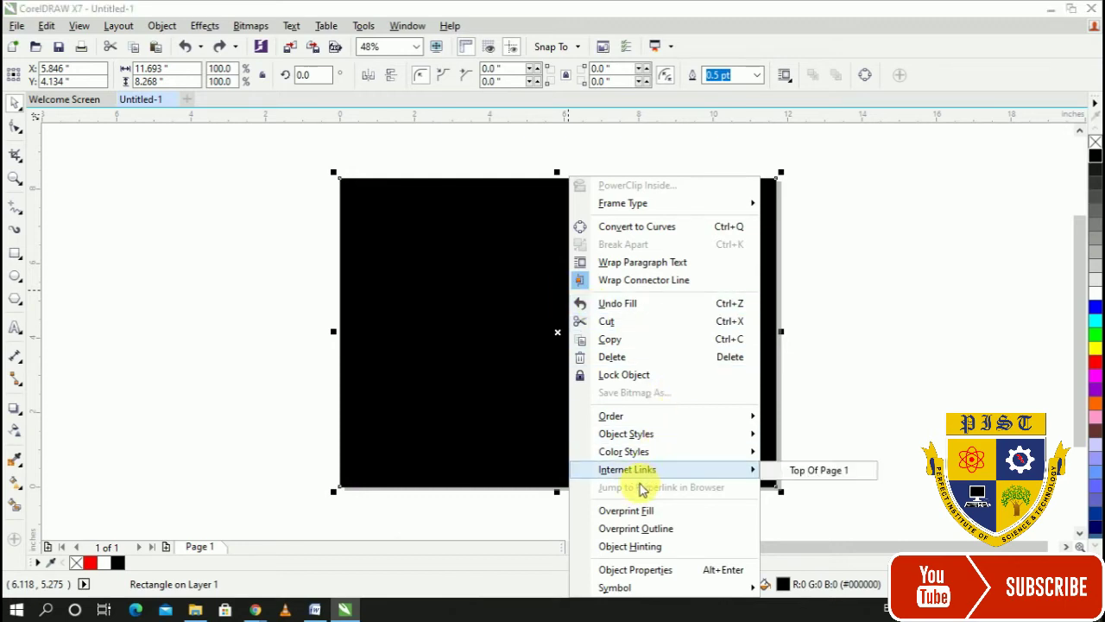
pyautogui.click(623, 374)
pyautogui.press('Escape')
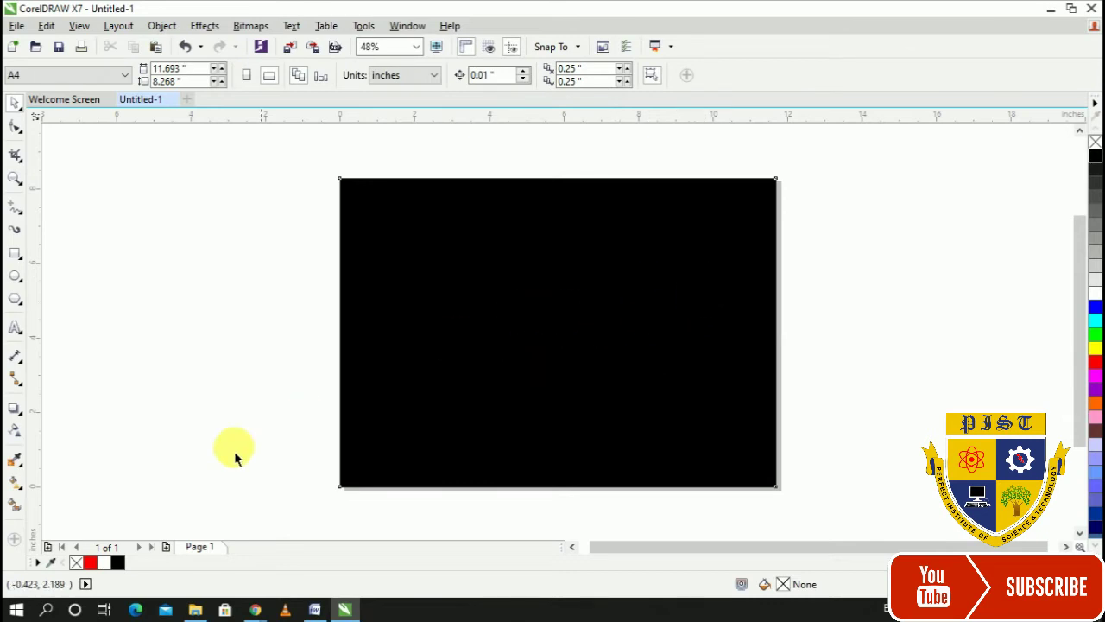
# Type 'PIST' as 200 pt artistic text on the black rectangle and select all of it
pyautogui.click(12, 338)
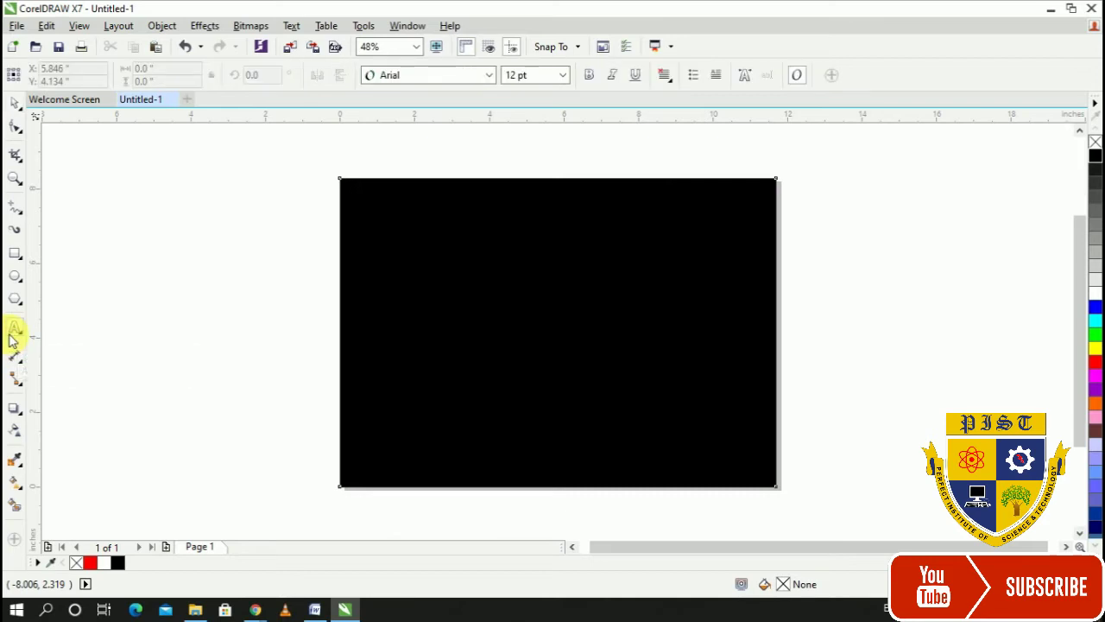
pyautogui.click(421, 342)
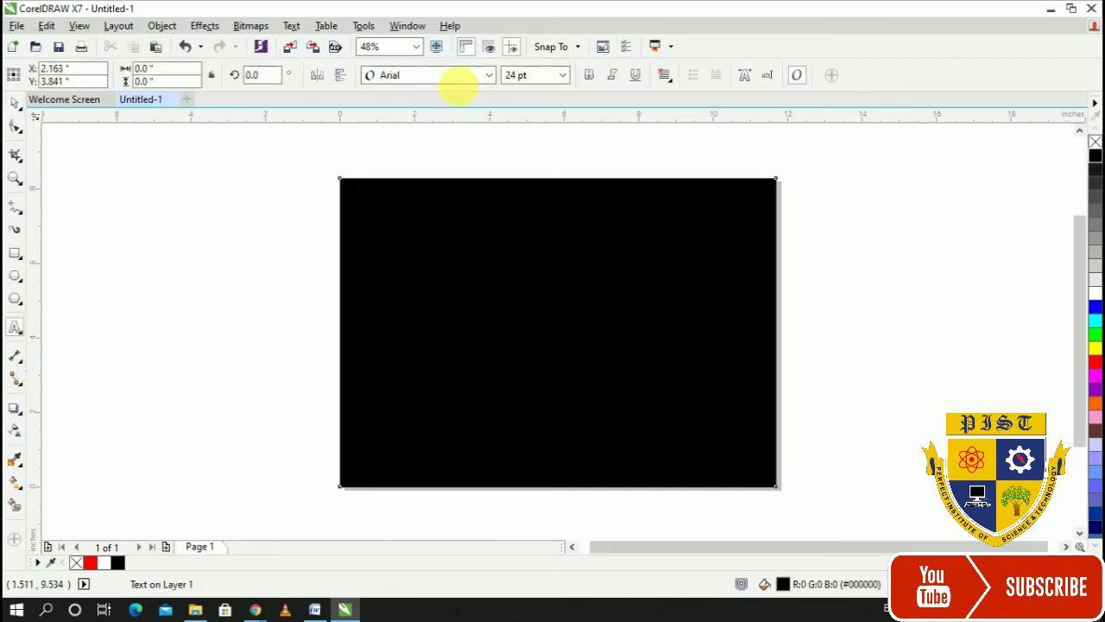
pyautogui.click(562, 75)
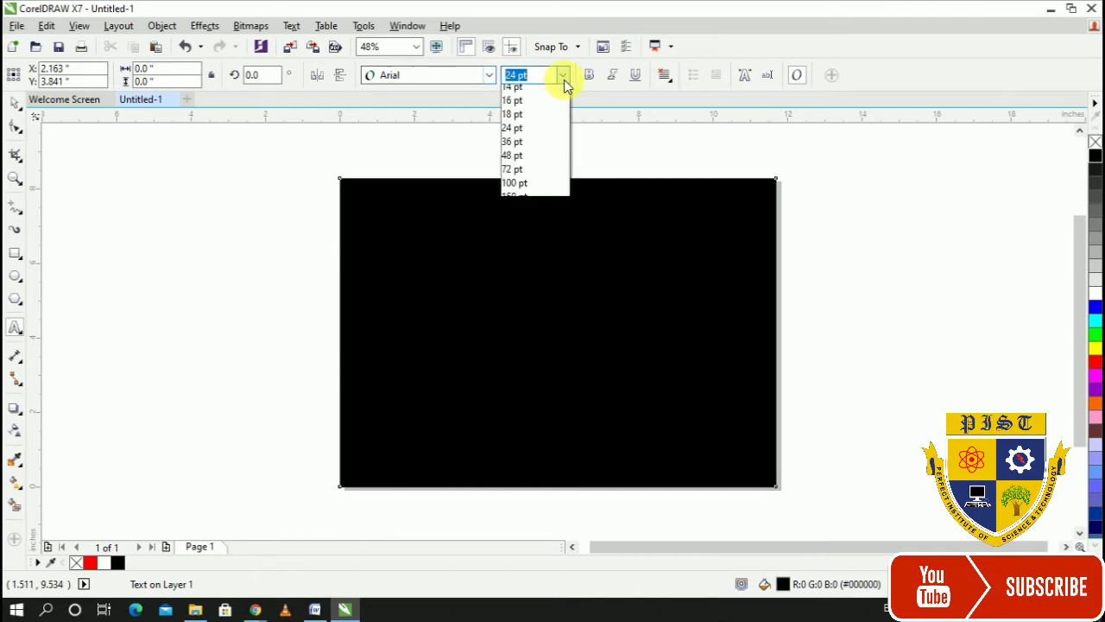
pyautogui.click(510, 311)
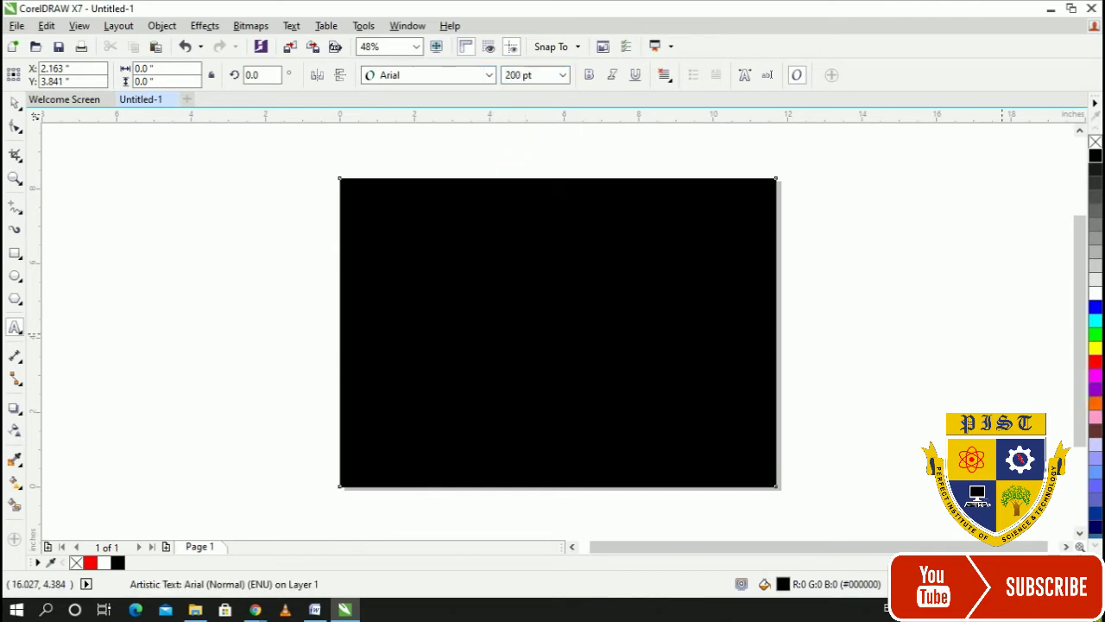
pyautogui.write('PIST')
pyautogui.hotkey('ctrl', 'a')
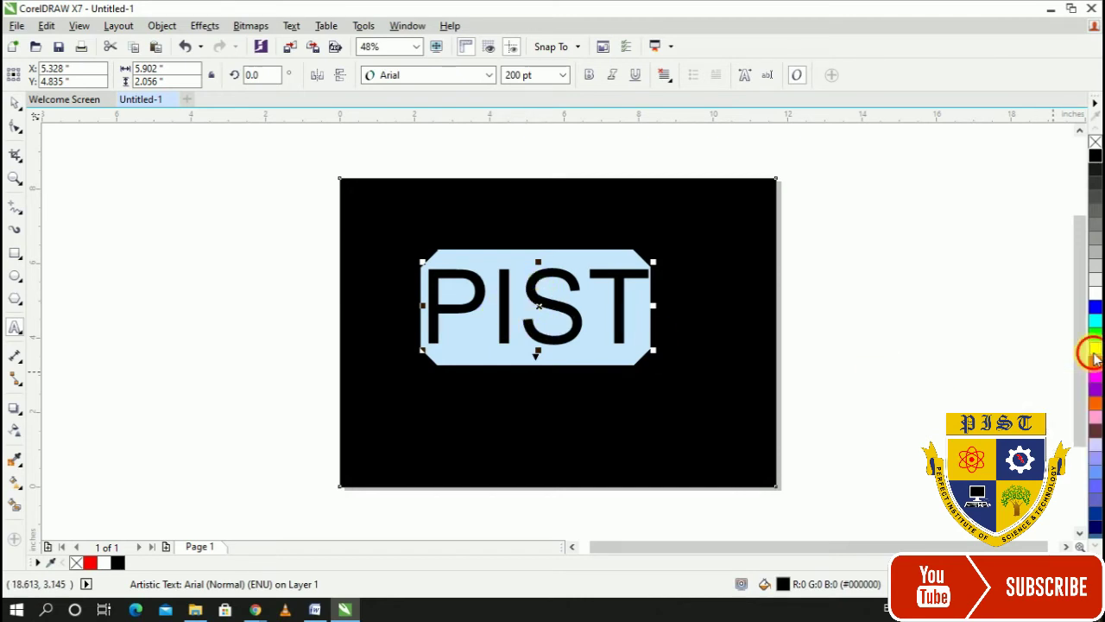
# Try yellow, red and blue fills on PIST, settling on cyan
pyautogui.click(1094, 354)
pyautogui.click(1095, 363)
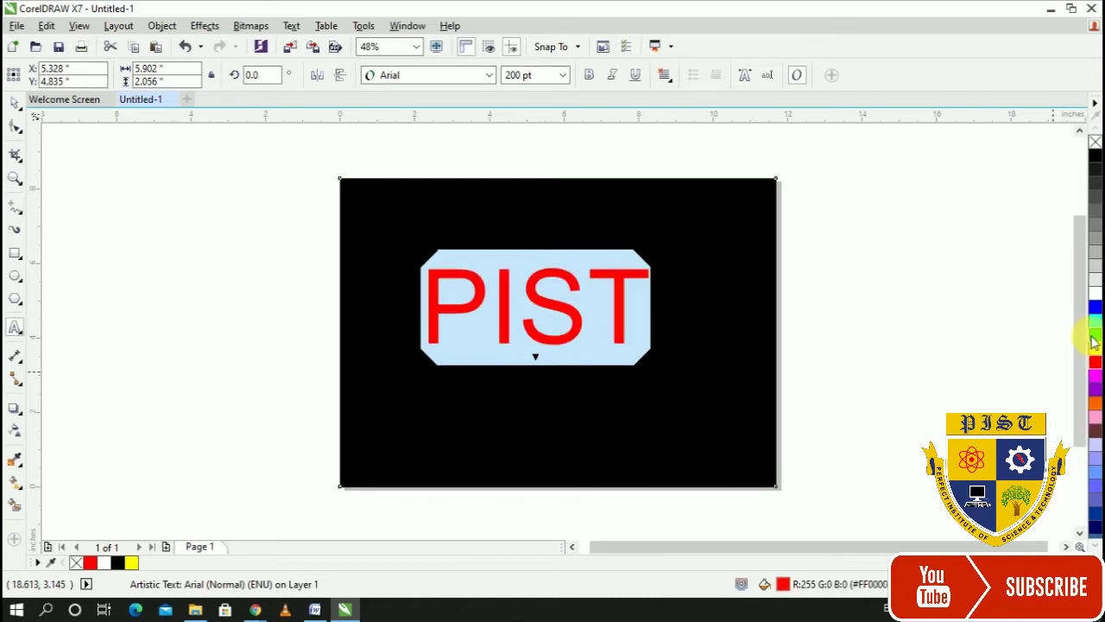
pyautogui.click(1095, 307)
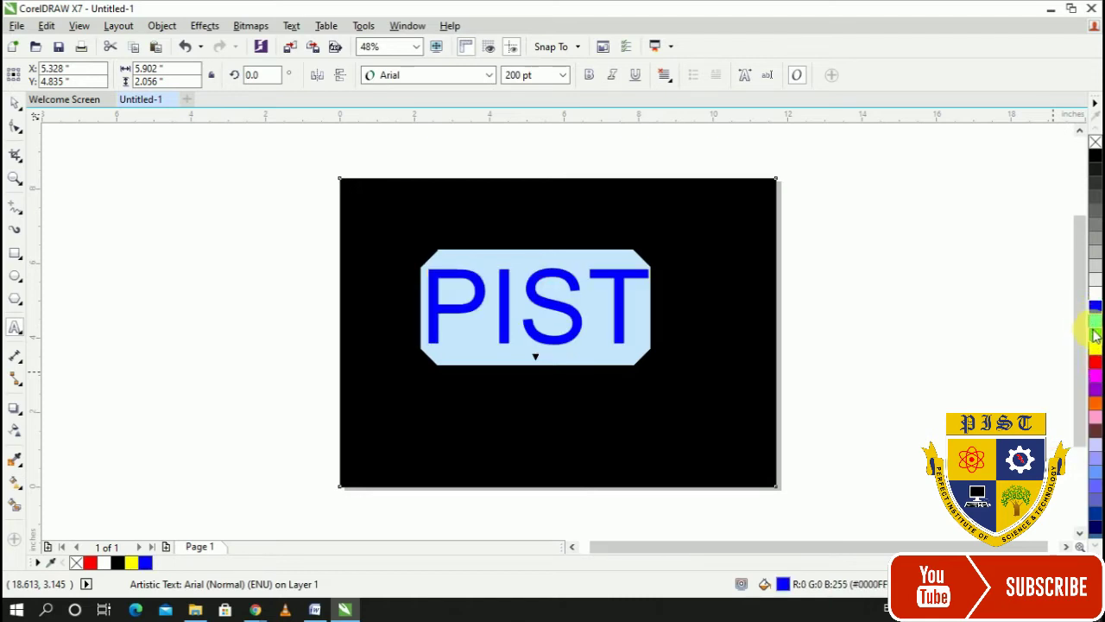
pyautogui.click(1095, 319)
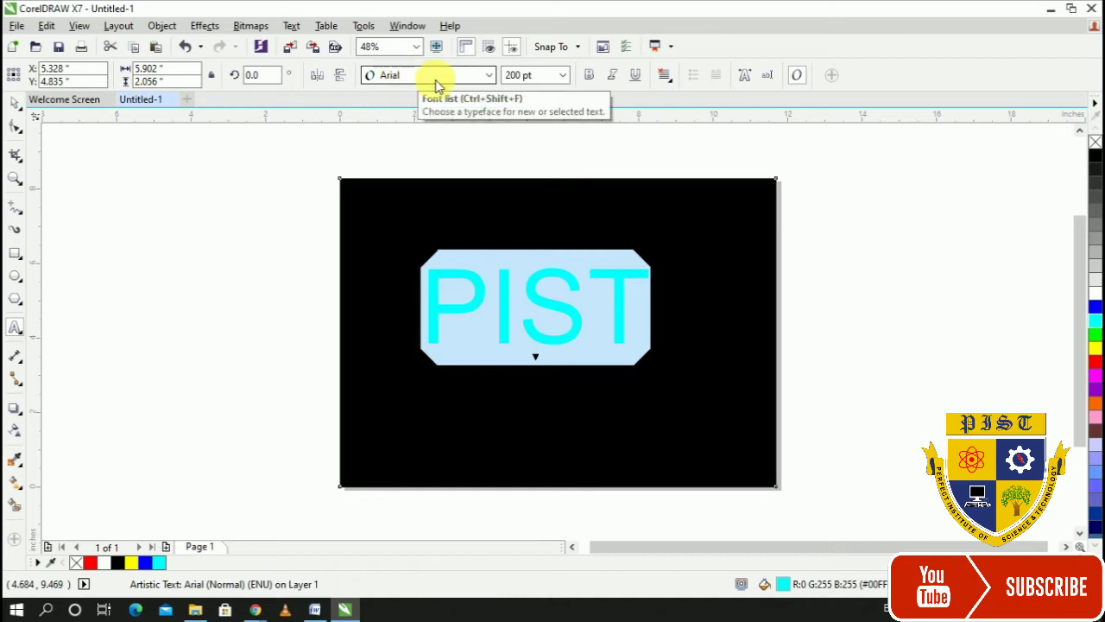
# Change the PIST font to Zurich BdXCn BT
pyautogui.click(489, 75)
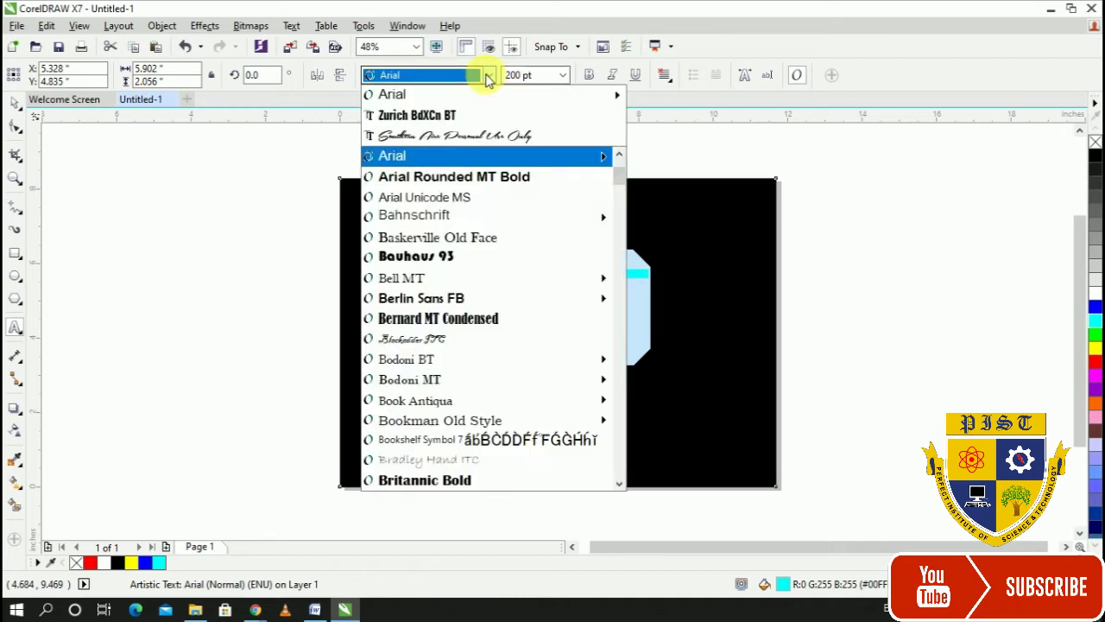
pyautogui.moveTo(451, 101)
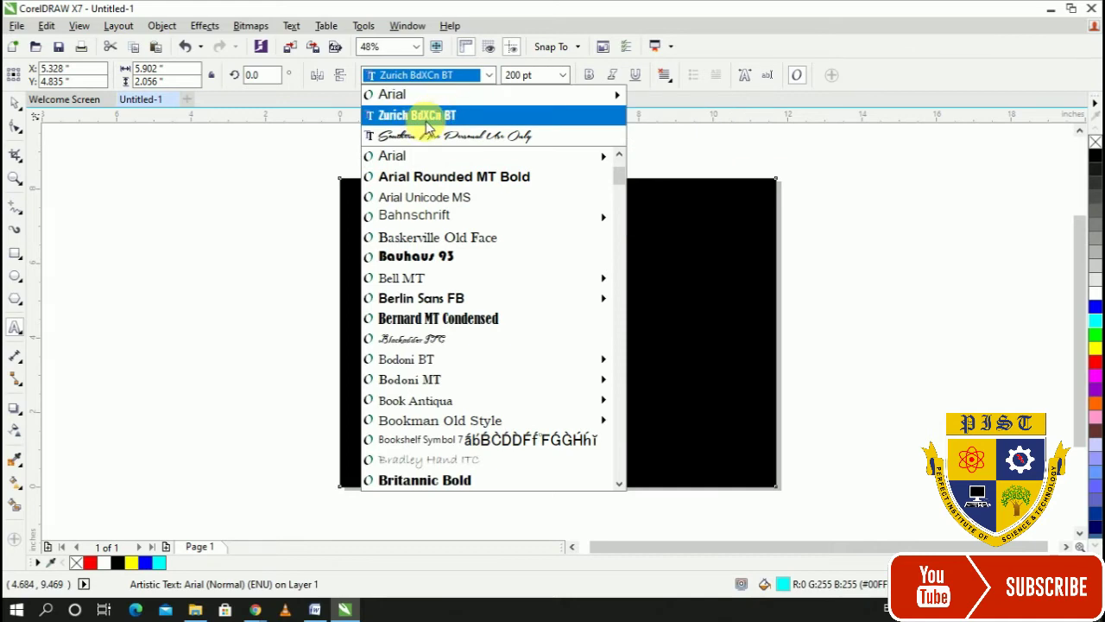
pyautogui.click(427, 121)
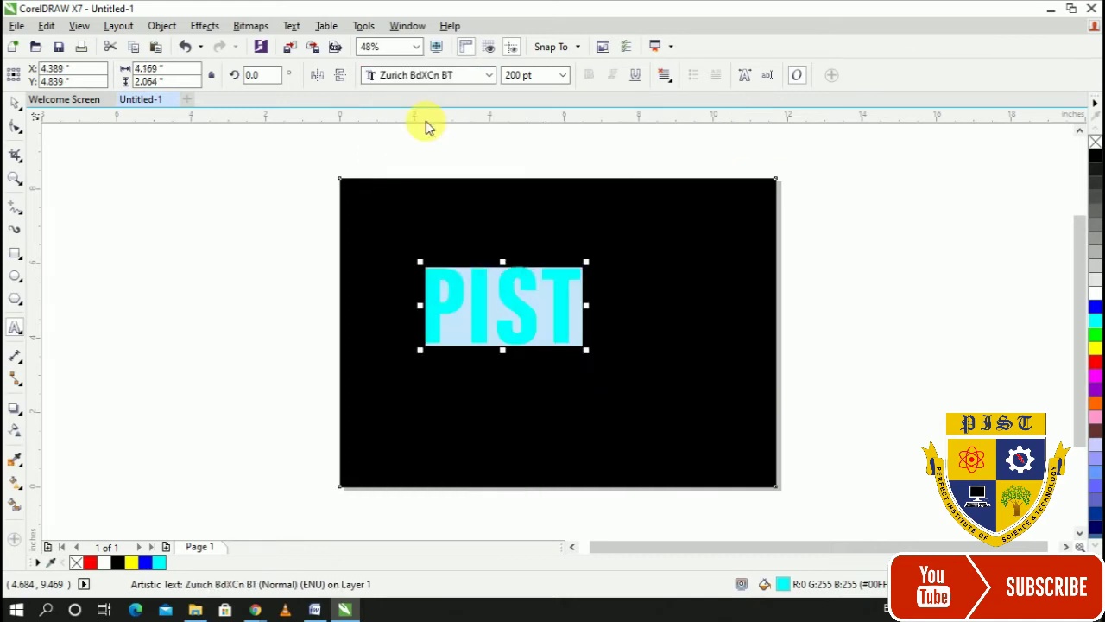
# Enlarge PIST to about 418 pt and centre it on the black rectangle
pyautogui.click(13, 99)
pyautogui.moveTo(586, 350); pyautogui.dragTo(681, 421)
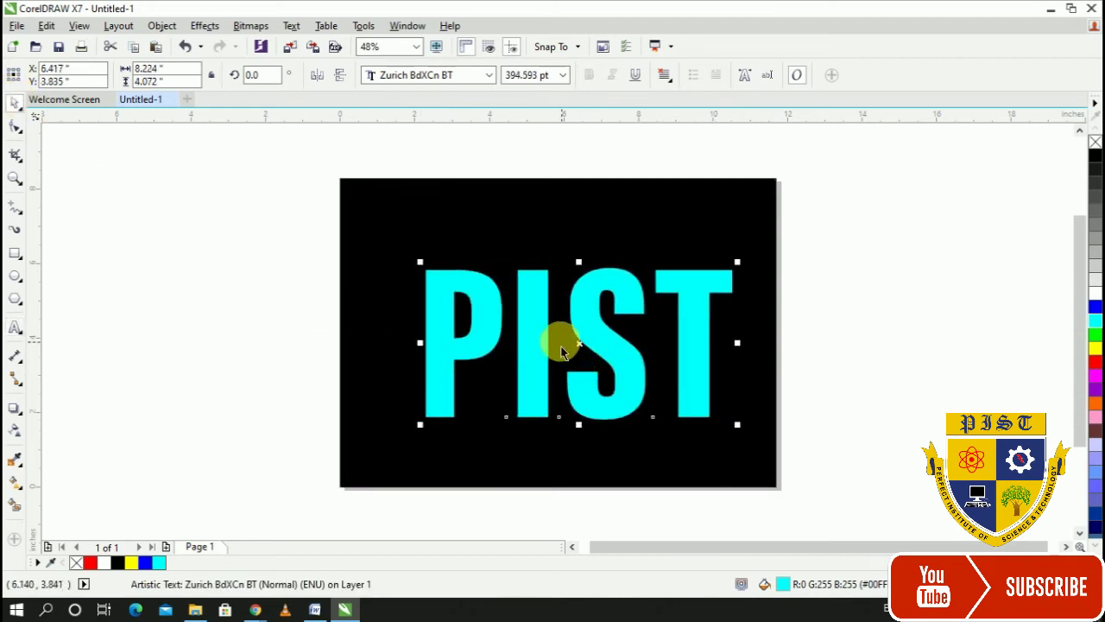
pyautogui.moveTo(538, 328); pyautogui.dragTo(502, 316)
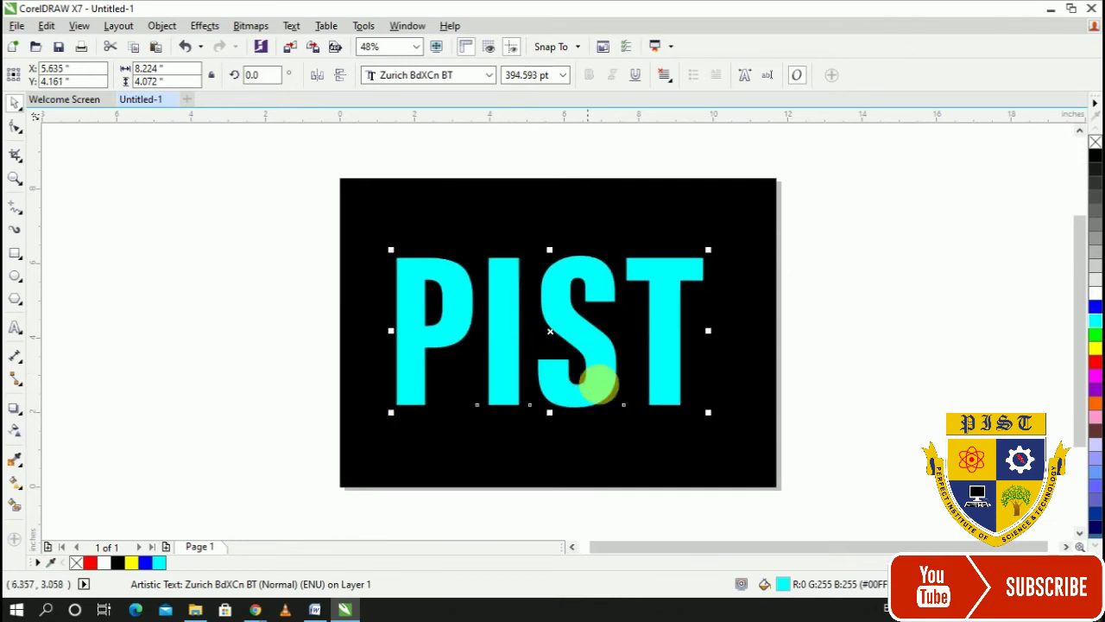
pyautogui.moveTo(708, 413)
pyautogui.mouseDown()
pyautogui.moveTo(728, 428)
pyautogui.moveTo(723, 419)
pyautogui.mouseUp()
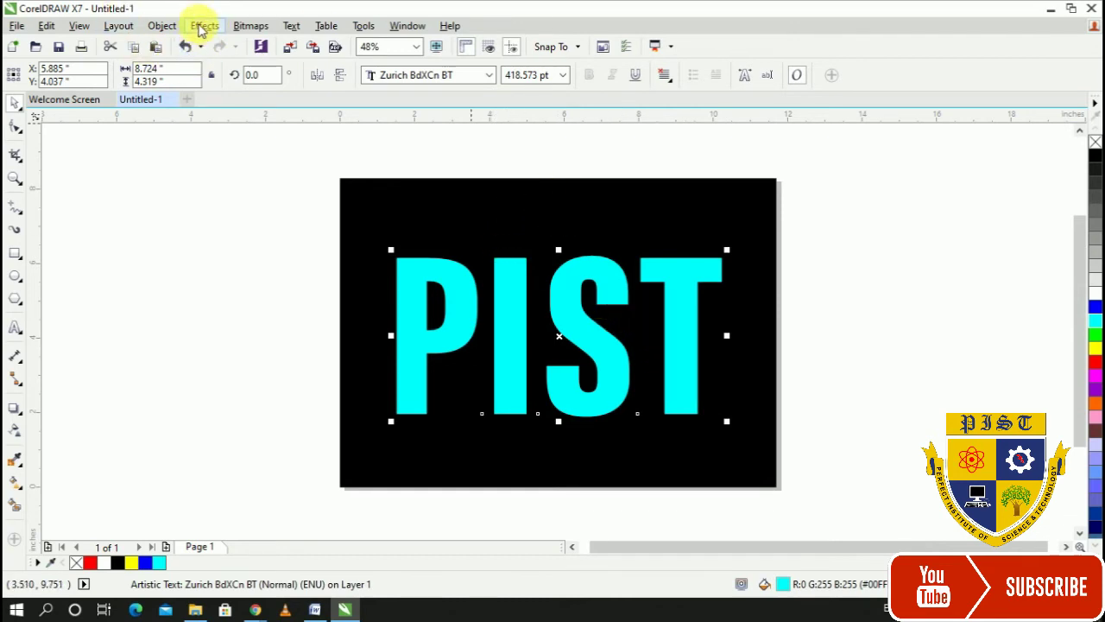
# Convert the cyan PIST text to curves from its right-click menu
pyautogui.click(160, 28)
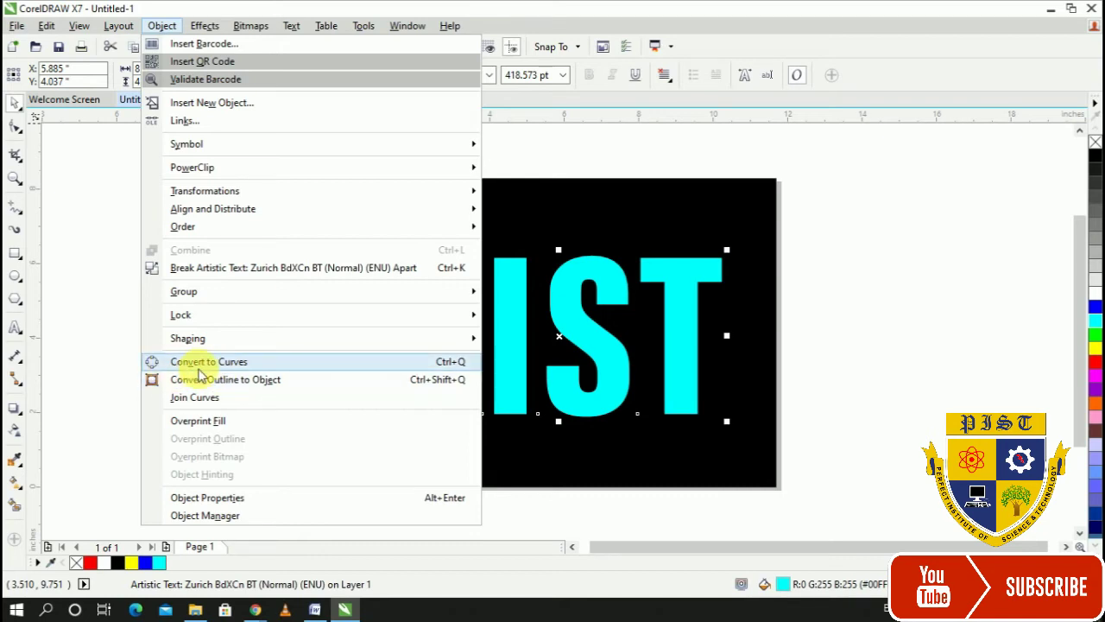
pyautogui.click(595, 365)
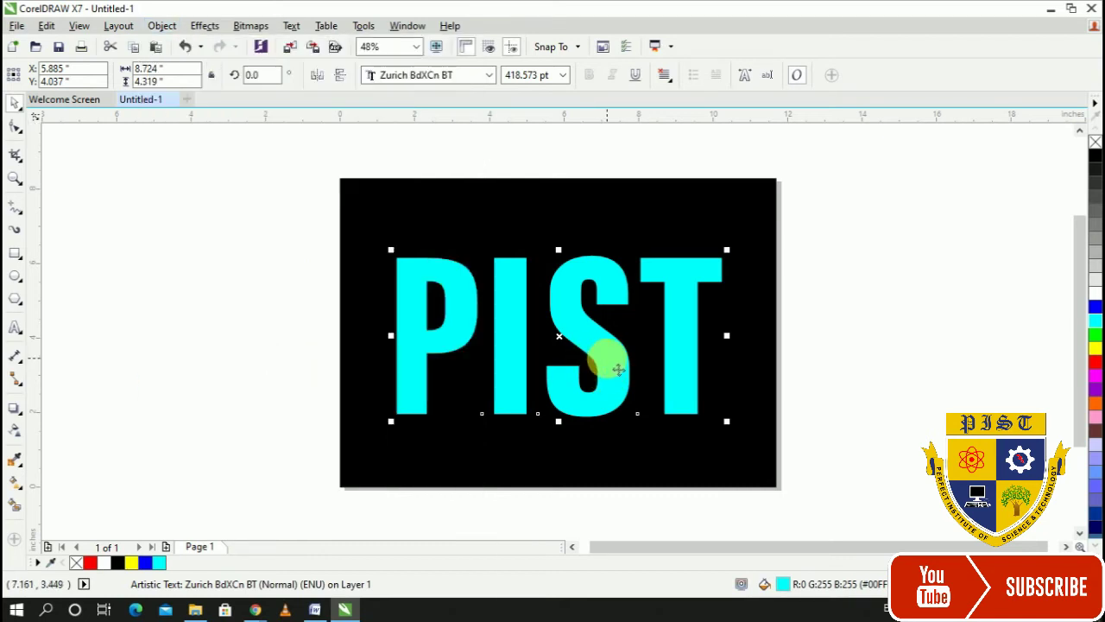
pyautogui.rightClick(618, 370)
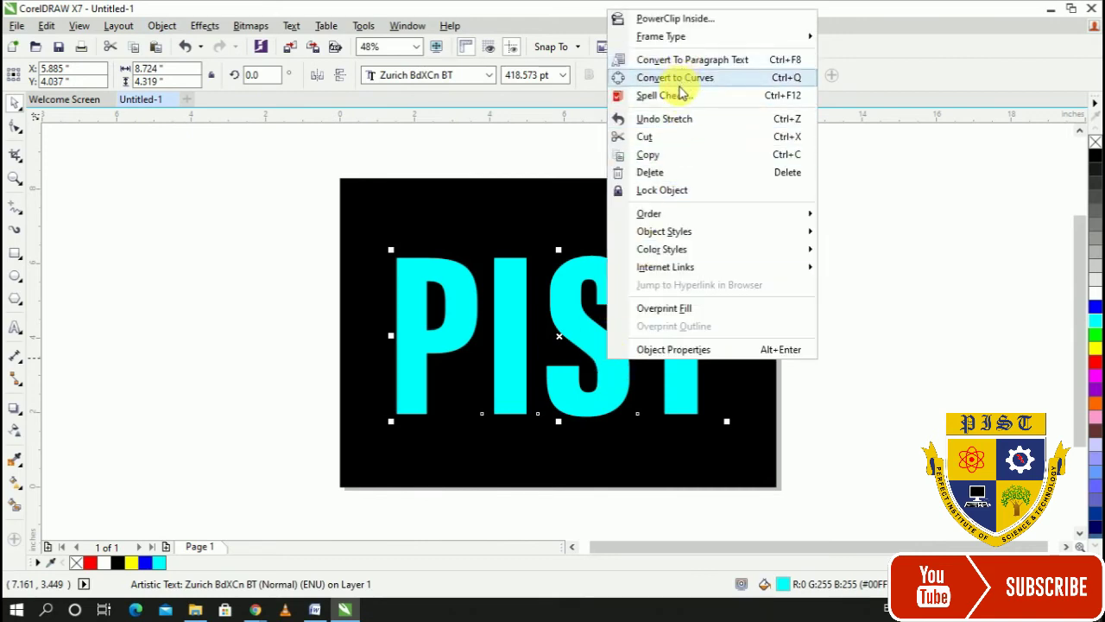
pyautogui.click(572, 309)
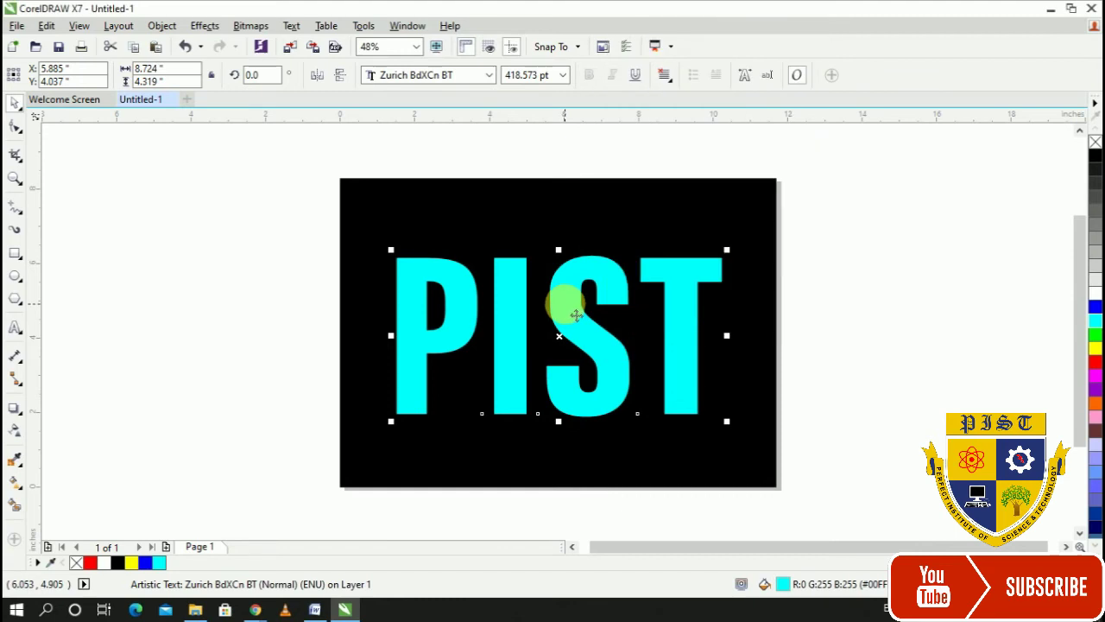
pyautogui.rightClick(561, 308)
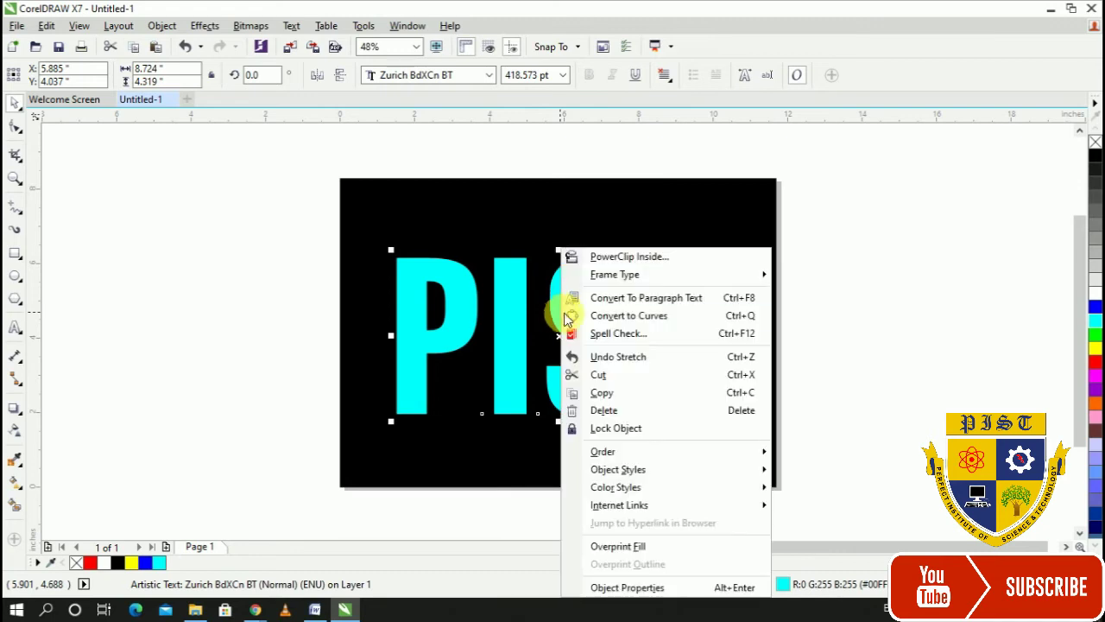
pyautogui.click(656, 328)
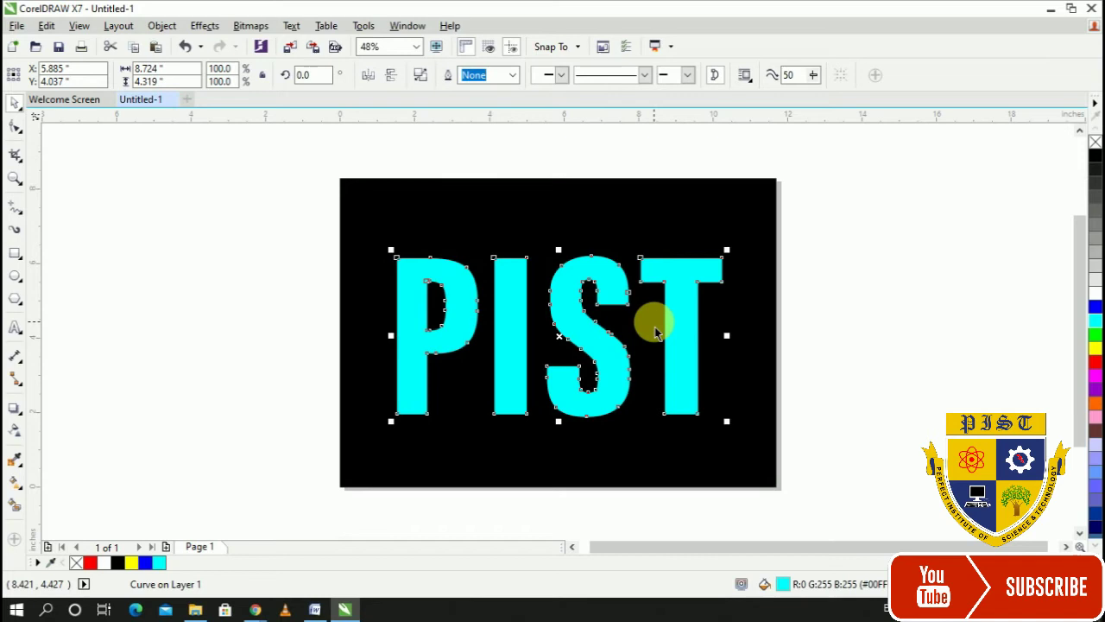
# Open the Bevel docker from the Effects menu for the PIST curves
pyautogui.click(203, 26)
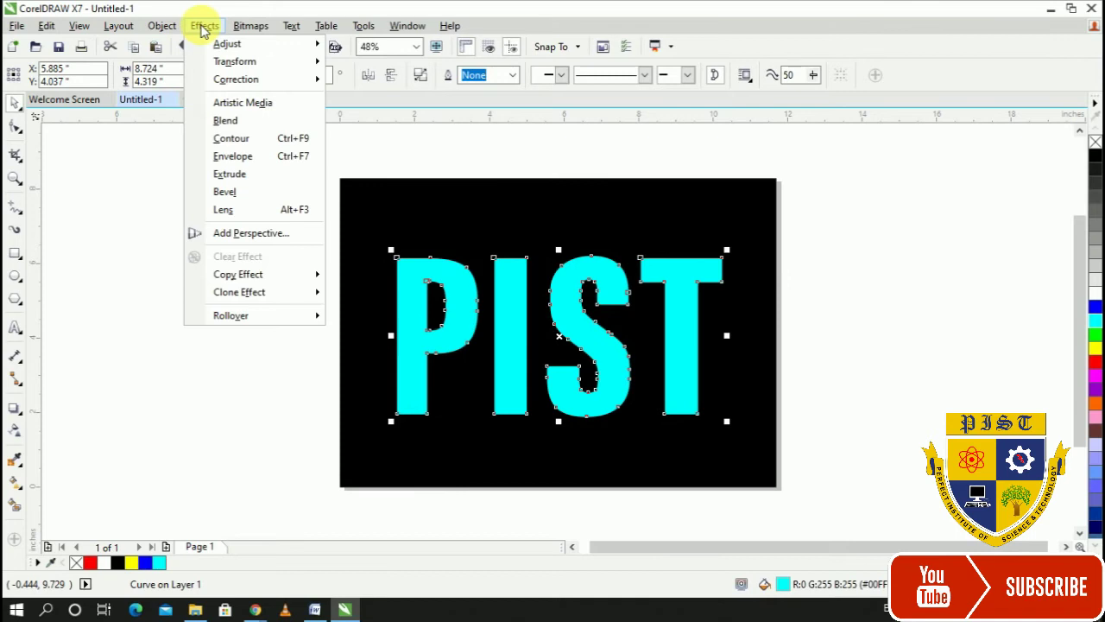
pyautogui.click(226, 193)
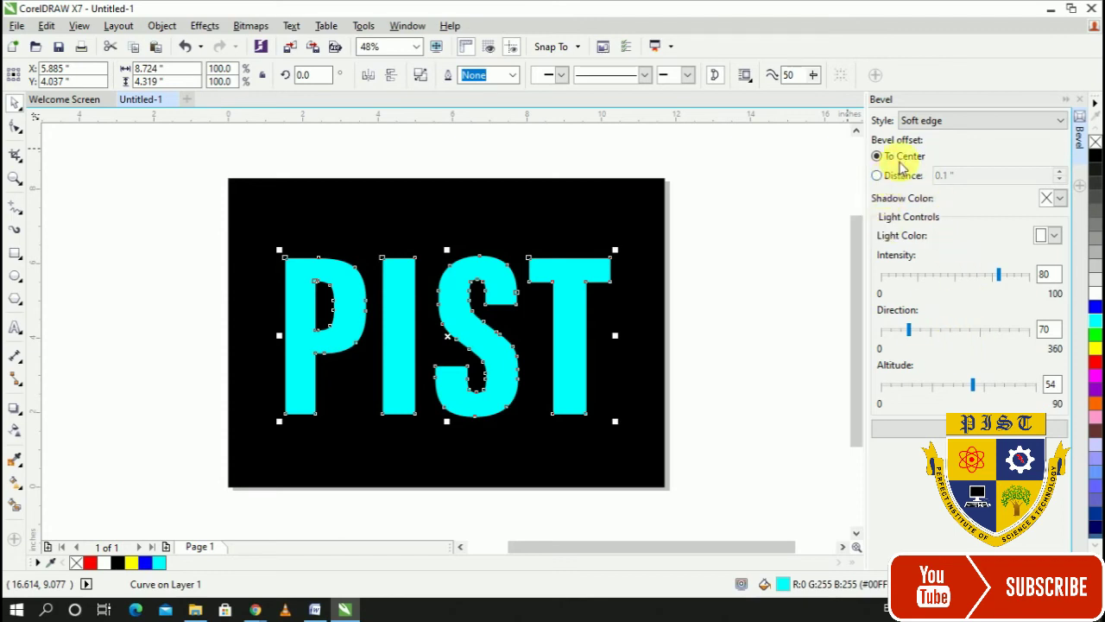
# Apply a Soft edge To Center bevel, then reapply it at a 0.15-inch distance
pyautogui.click(1010, 428)
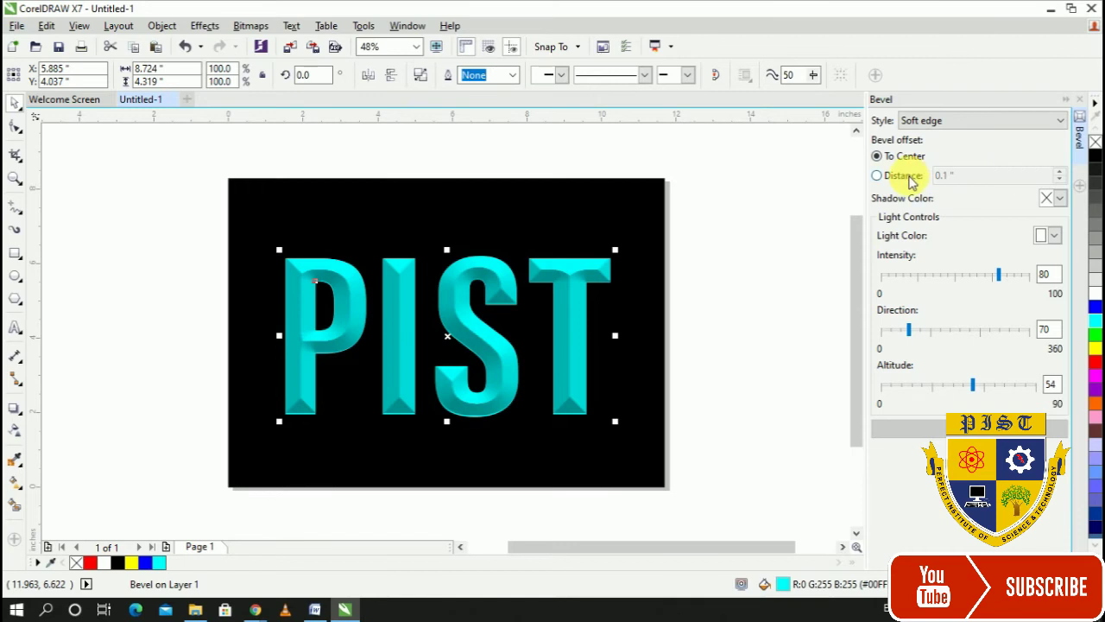
pyautogui.click(877, 175)
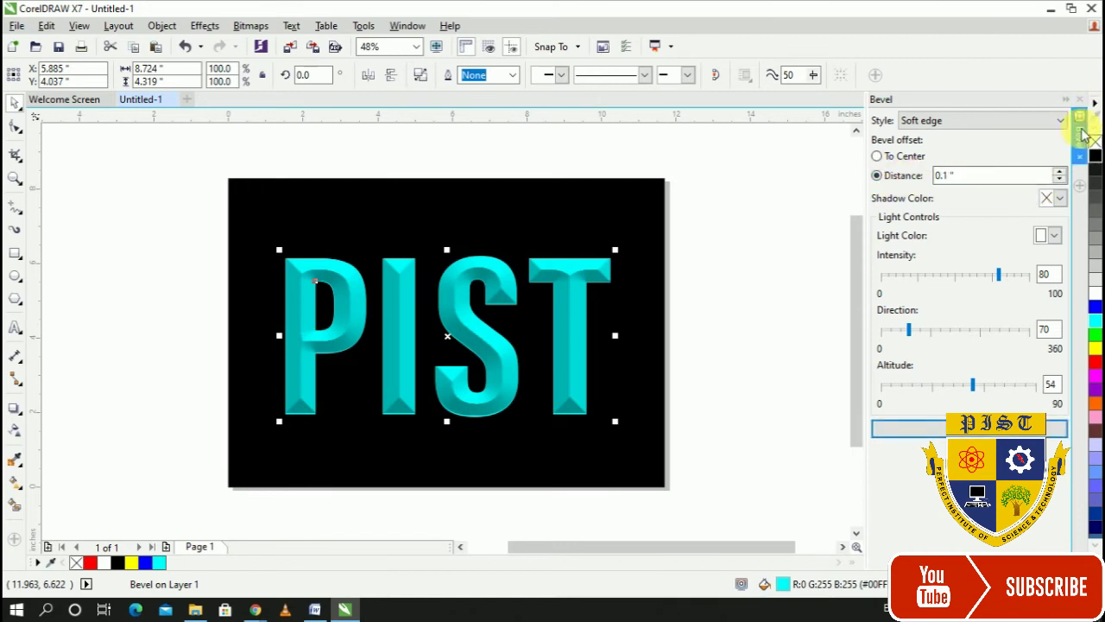
pyautogui.click(1060, 173)
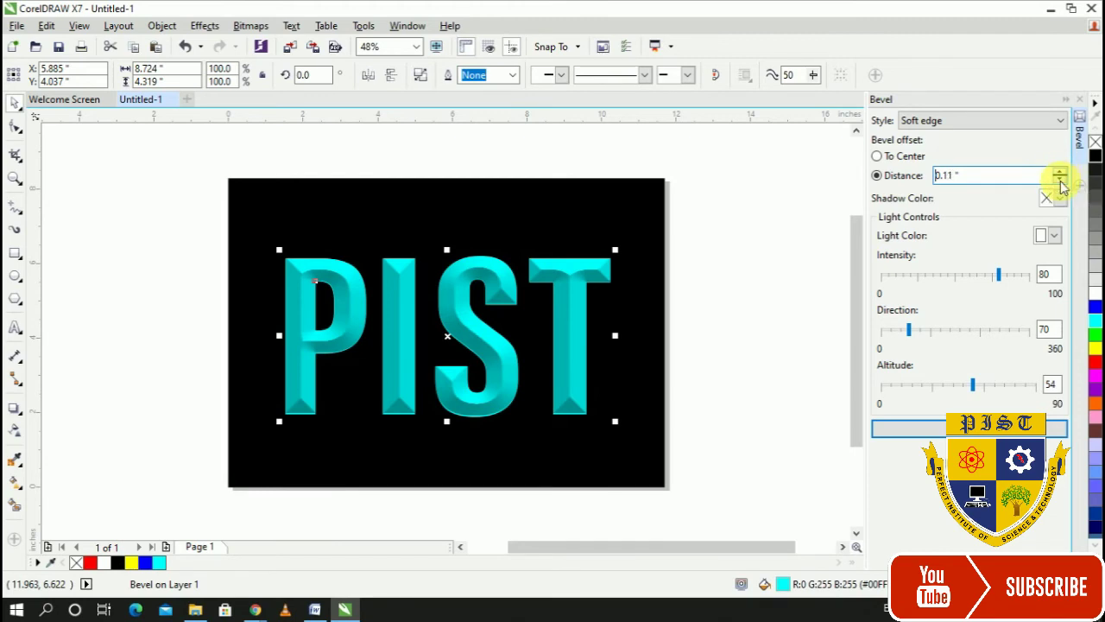
pyautogui.click(1063, 179)
pyautogui.click(1027, 429)
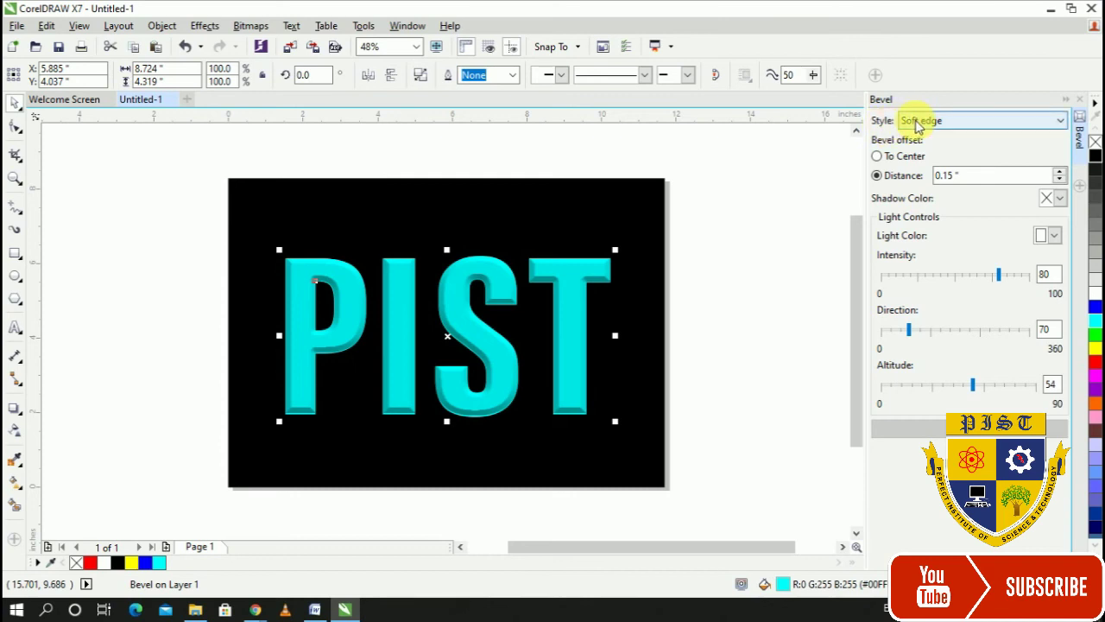
pyautogui.click(1050, 123)
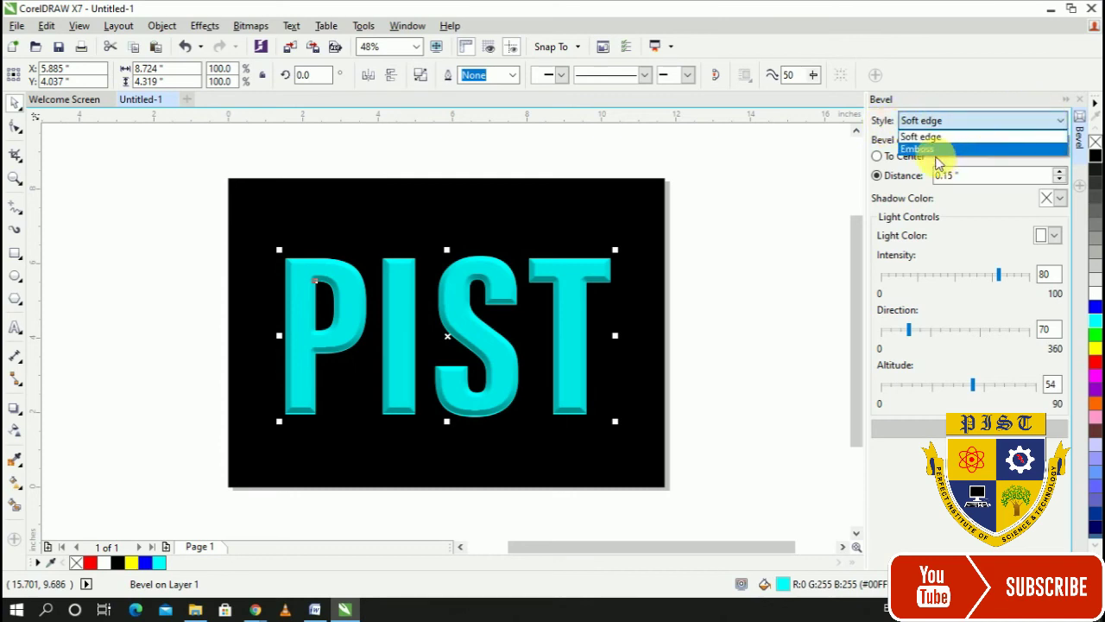
# Switch the bevel style to Emboss and apply it to the letters
pyautogui.click(932, 152)
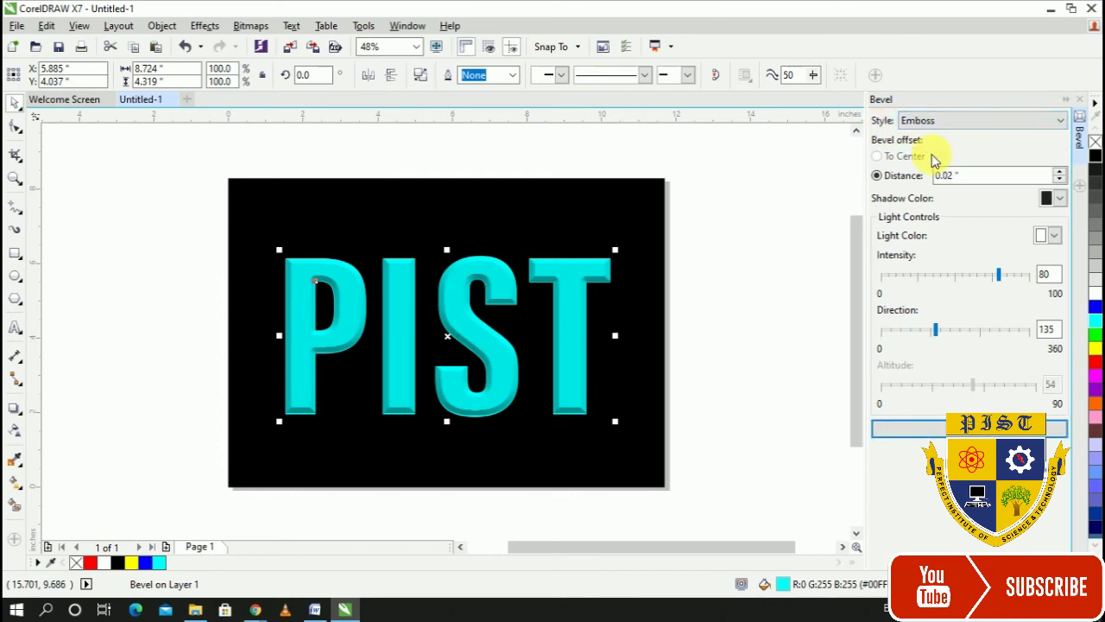
pyautogui.click(1064, 429)
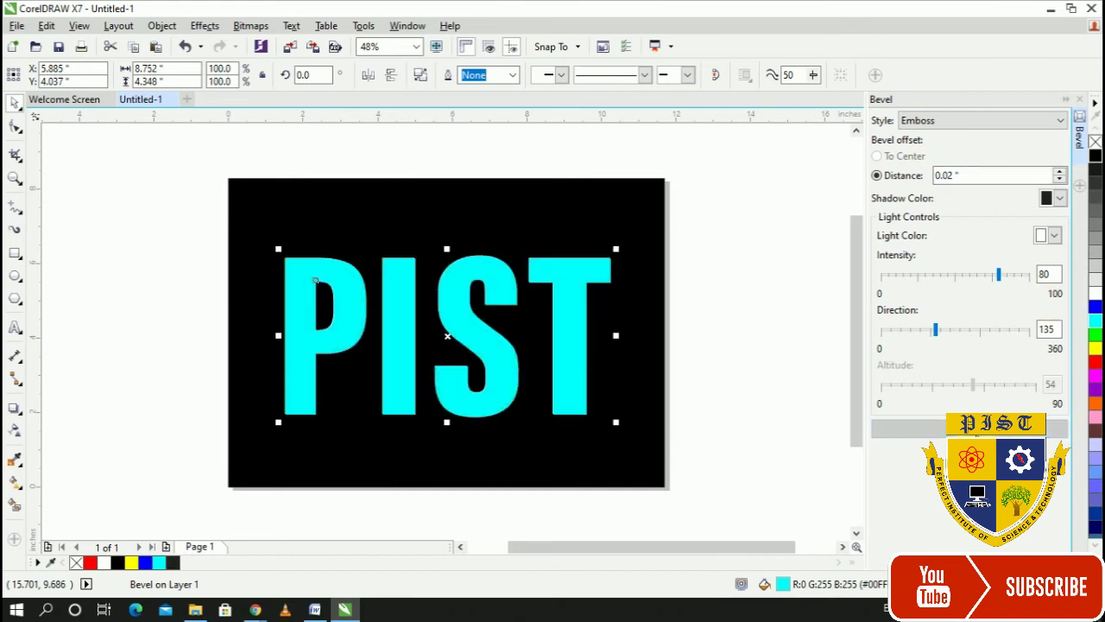
pyautogui.scroll(2, 331, 311)
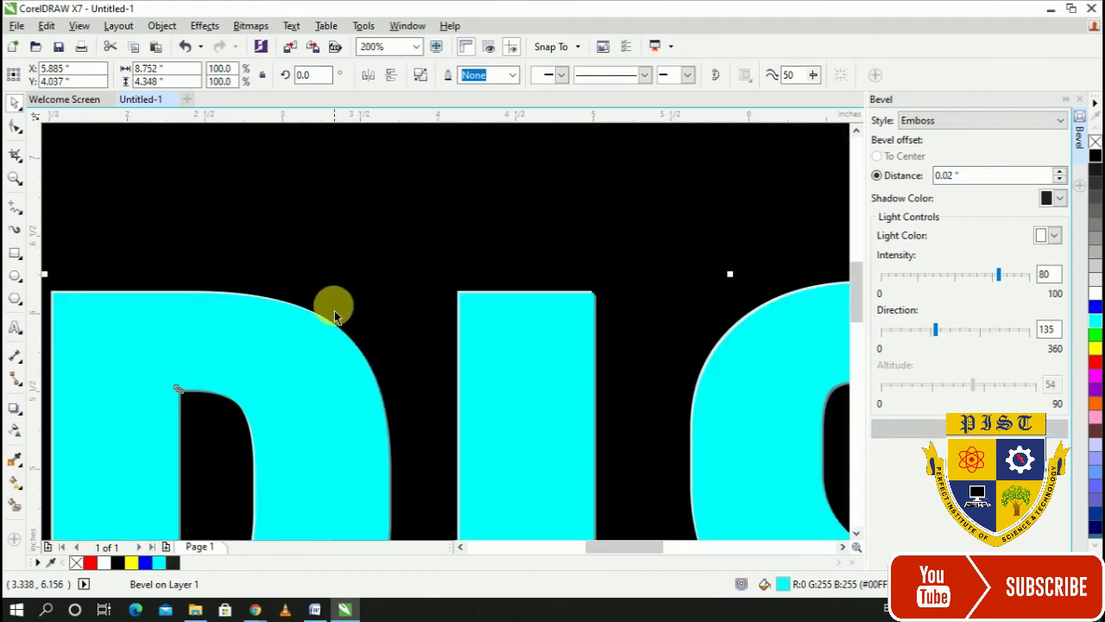
pyautogui.scroll(1, 332, 319)
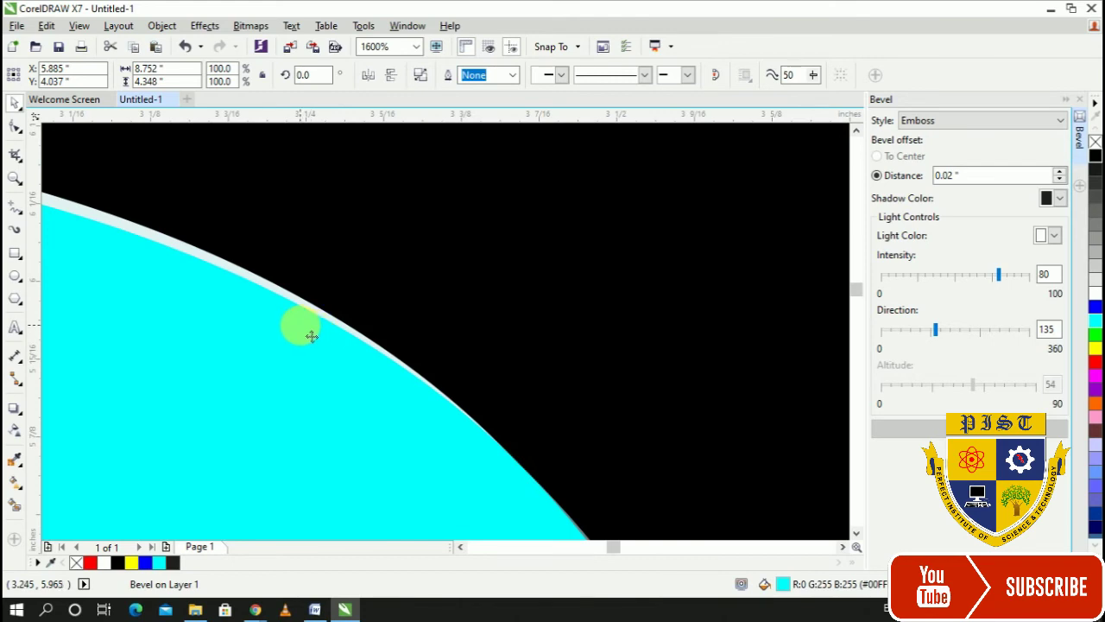
pyautogui.scroll(-2, 311, 335)
pyautogui.scroll(-1, 310, 335)
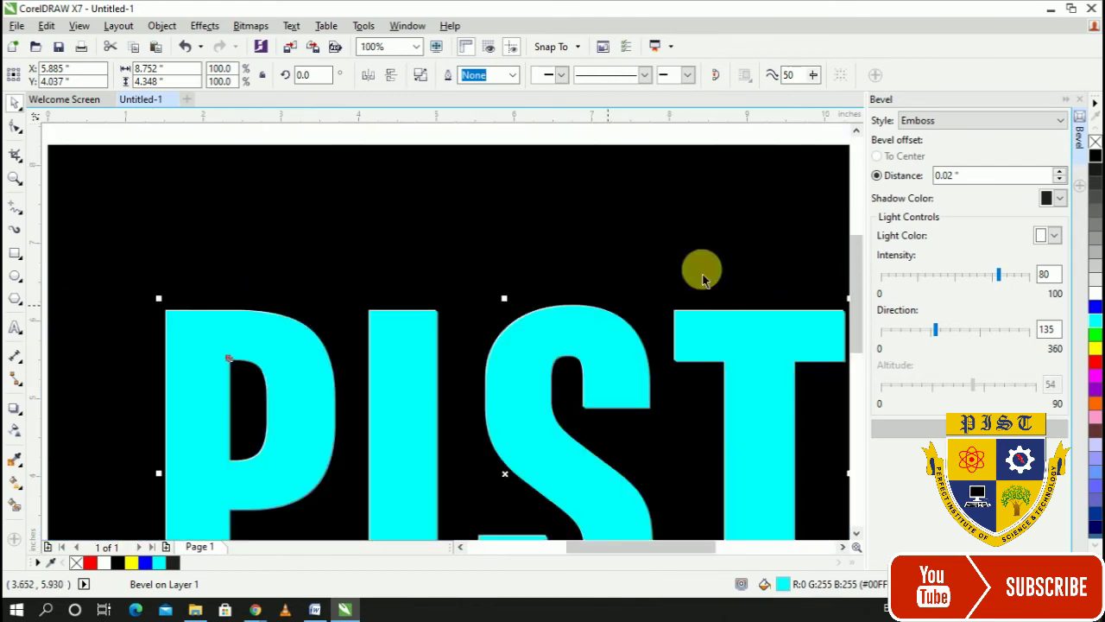
# Fill the letters red and reapply the emboss at a 0.06-inch distance
pyautogui.click(1095, 362)
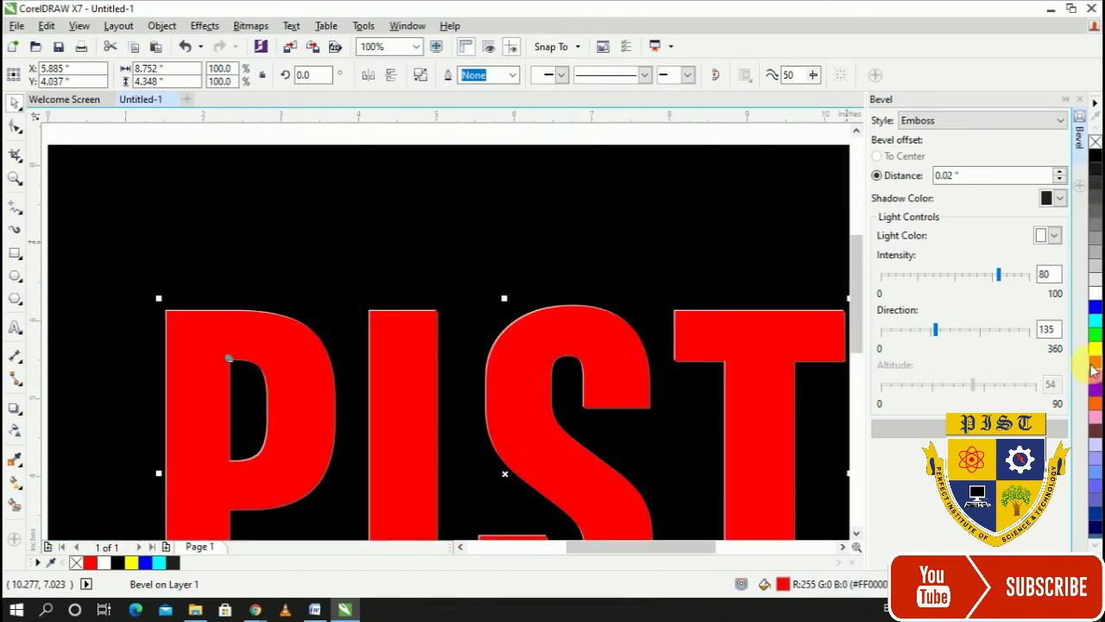
pyautogui.scroll(-1, 515, 358)
pyautogui.scroll(1, 587, 508)
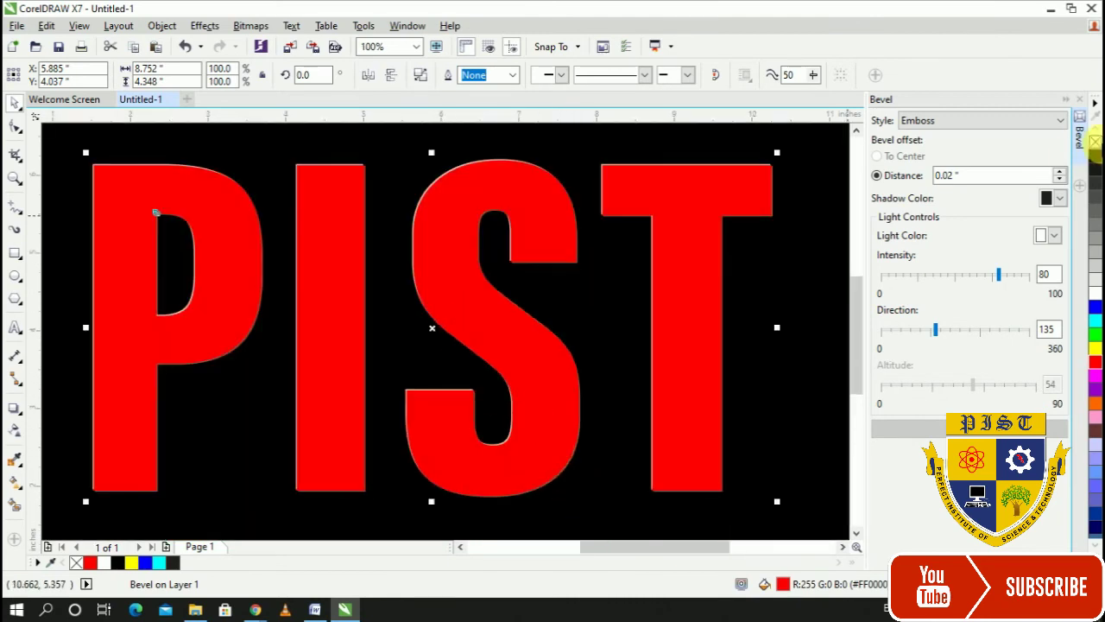
pyautogui.click(1059, 172)
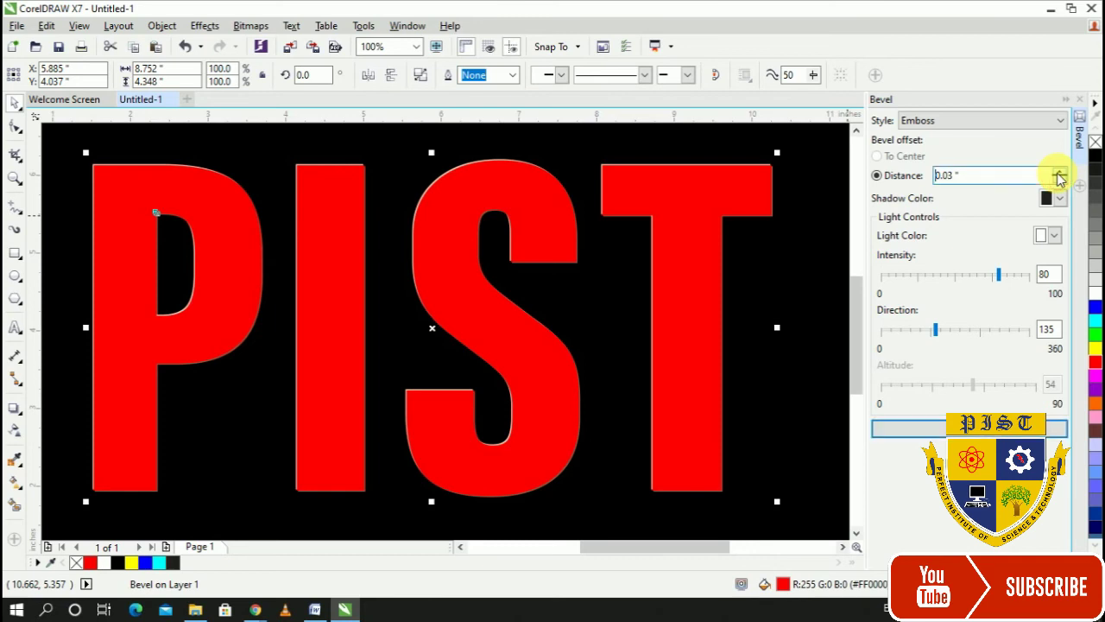
pyautogui.click(1059, 173)
pyautogui.click(1059, 173)
pyautogui.click(1059, 173)
pyautogui.click(915, 428)
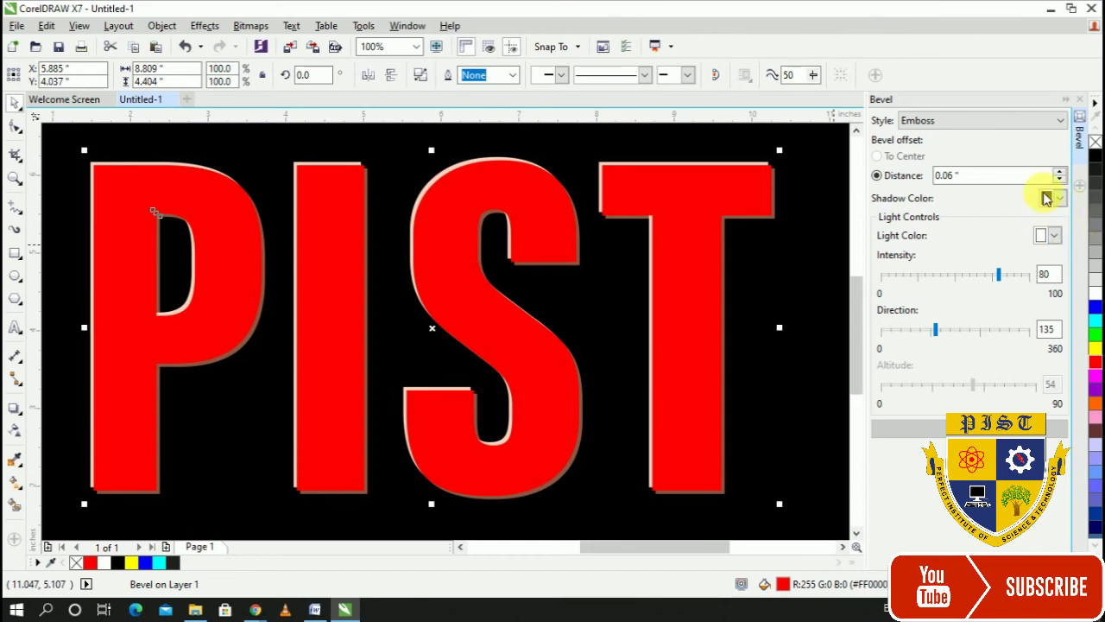
# Switch the bevel style back to Soft edge and apply it
pyautogui.click(1060, 122)
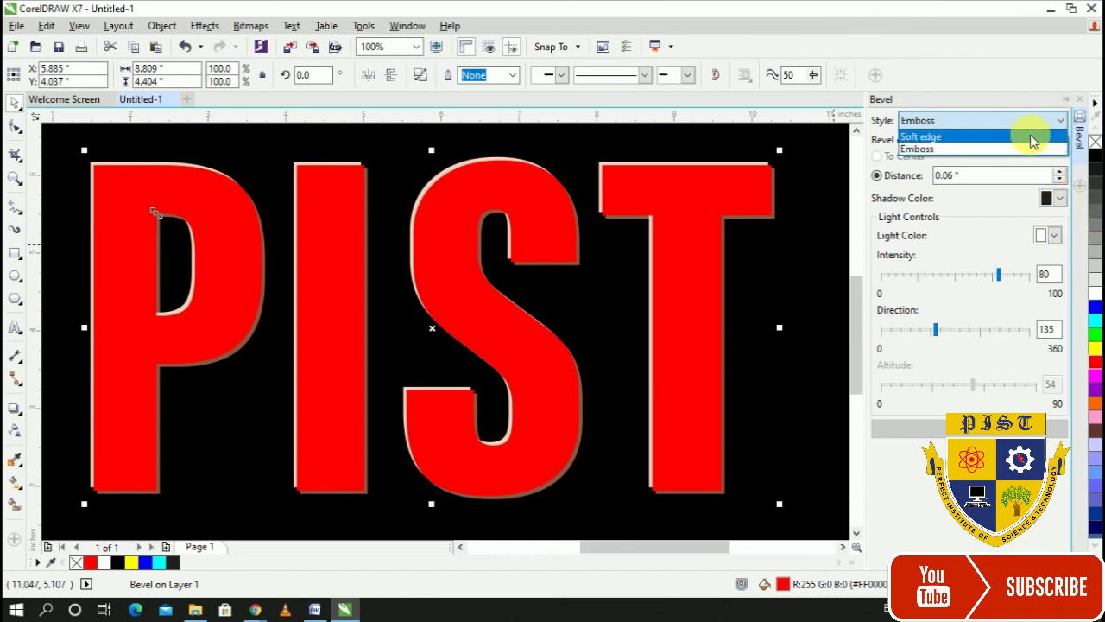
pyautogui.click(1038, 135)
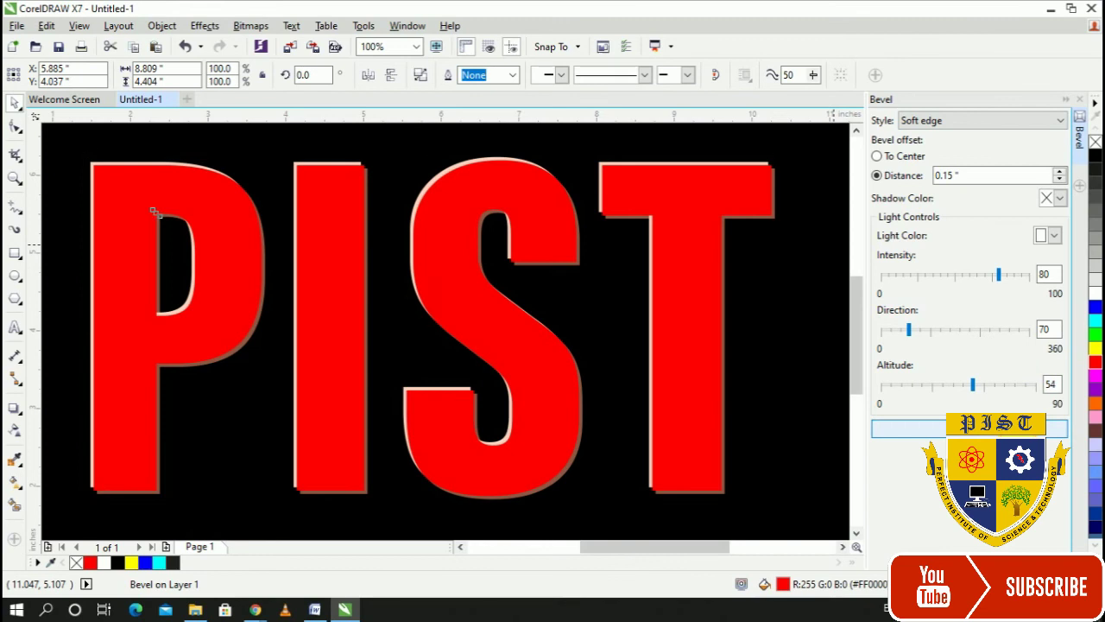
pyautogui.click(968, 427)
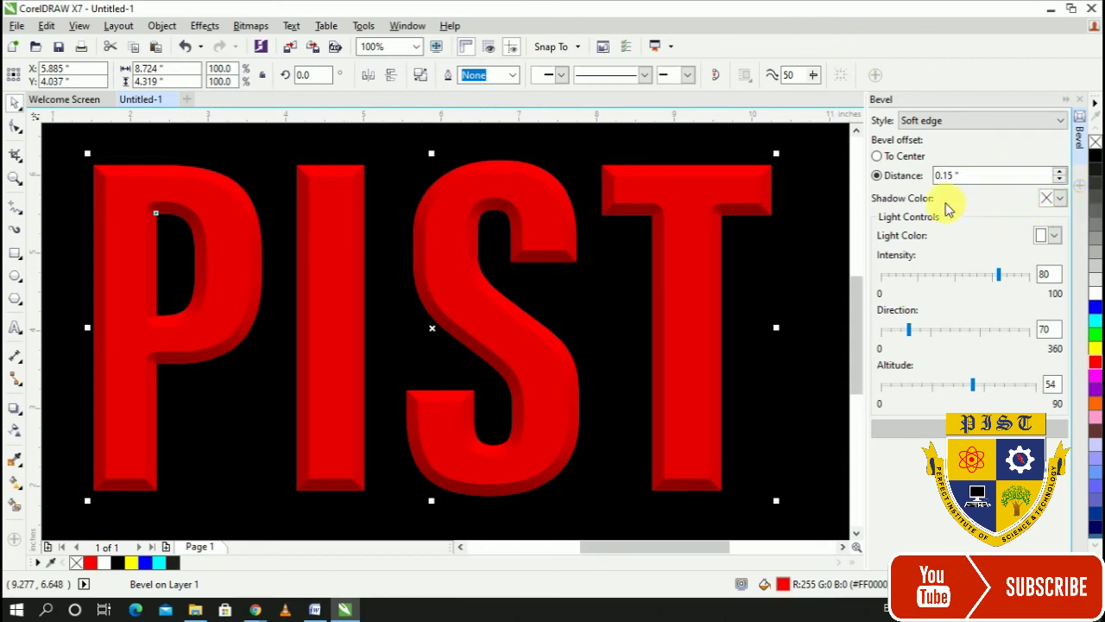
# Set the bevel shadow colour to yellow and apply it
pyautogui.click(894, 218)
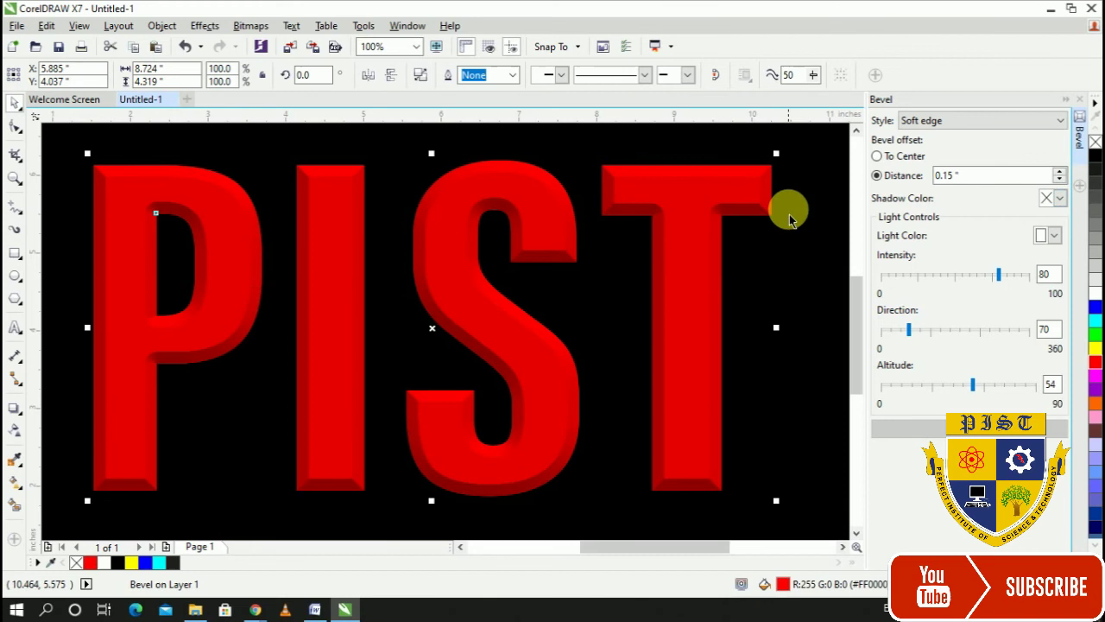
pyautogui.click(1060, 198)
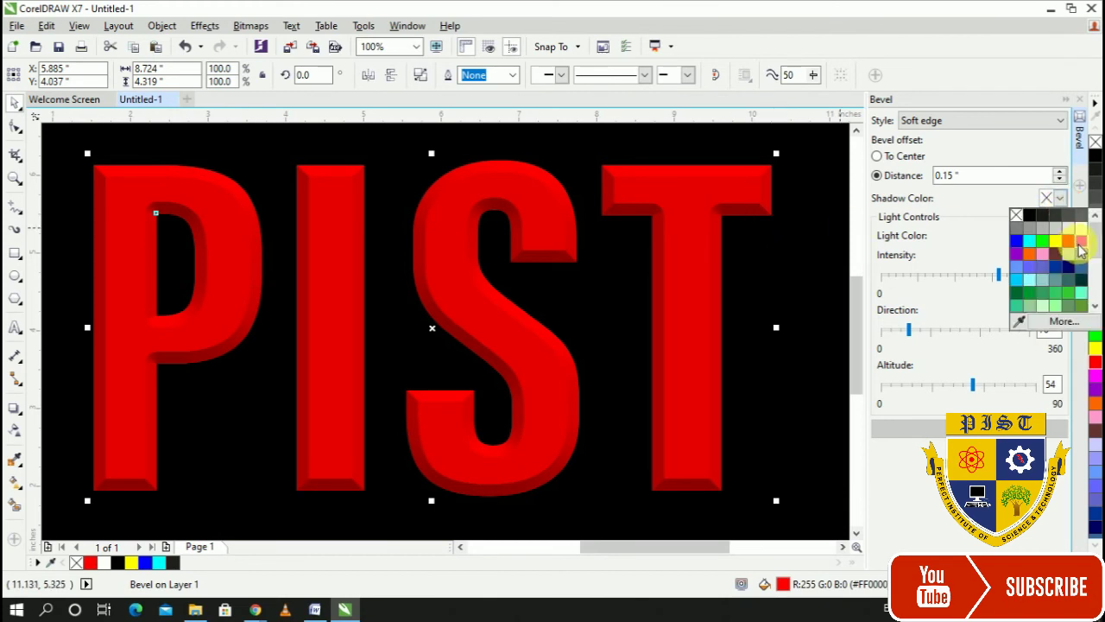
pyautogui.click(1057, 251)
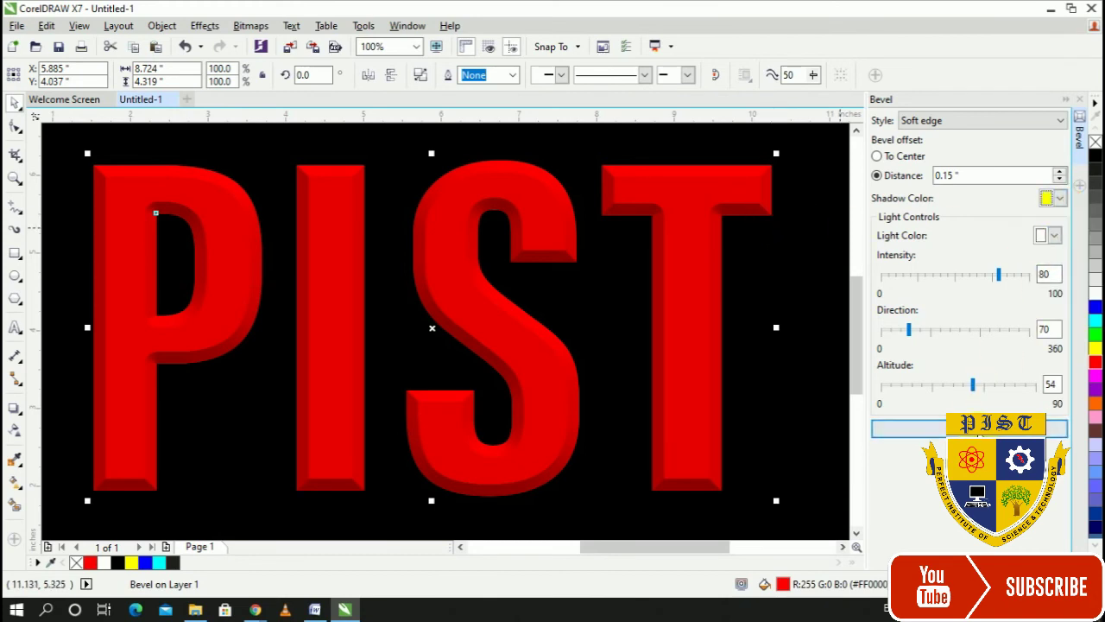
pyautogui.click(971, 428)
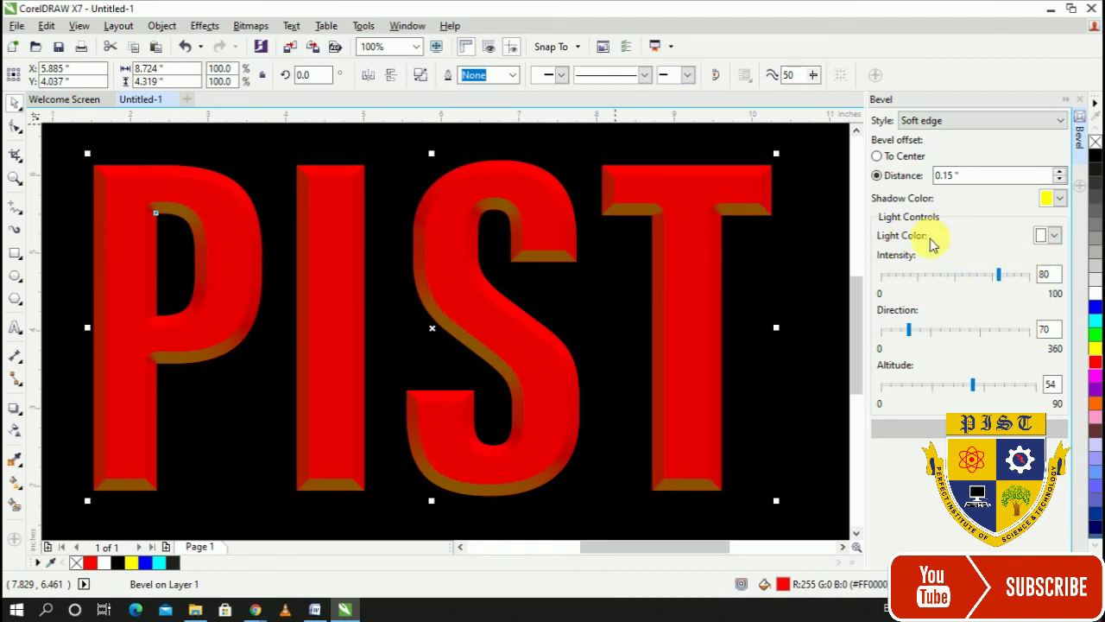
# Try a green bevel light on PIST, then switch the light colour to red and apply it
pyautogui.click(1054, 236)
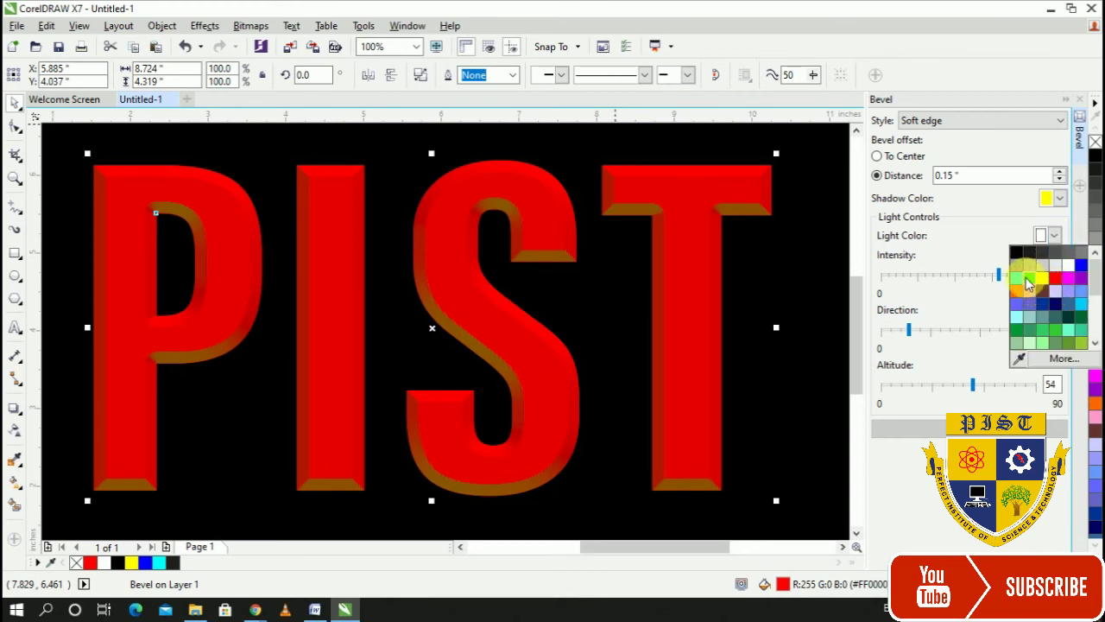
pyautogui.click(1028, 277)
pyautogui.click(968, 428)
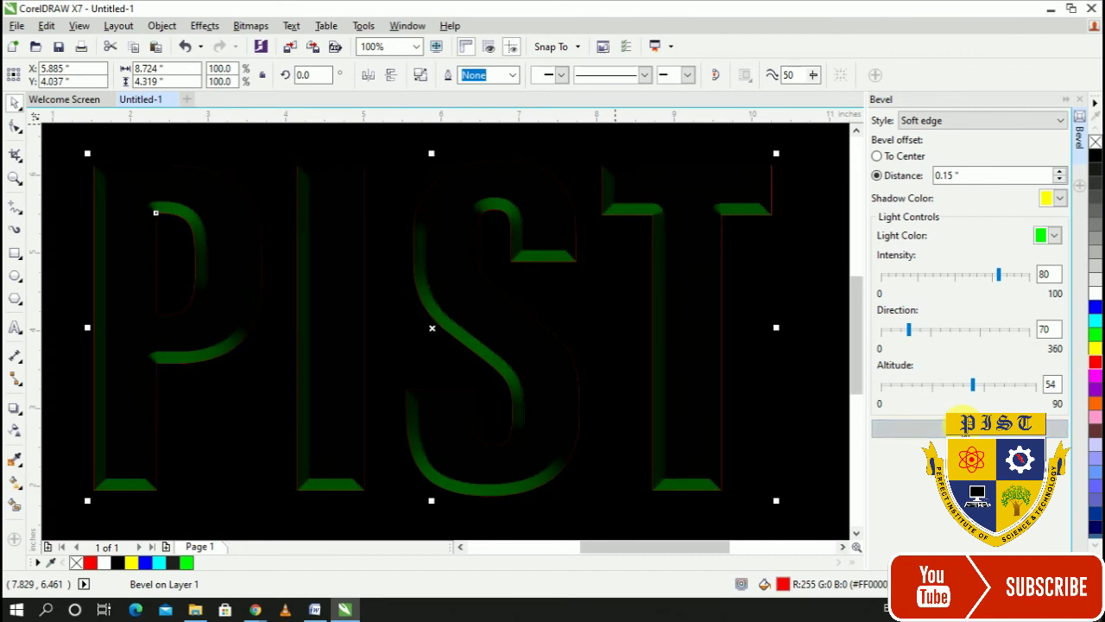
pyautogui.scroll(-1, 371, 412)
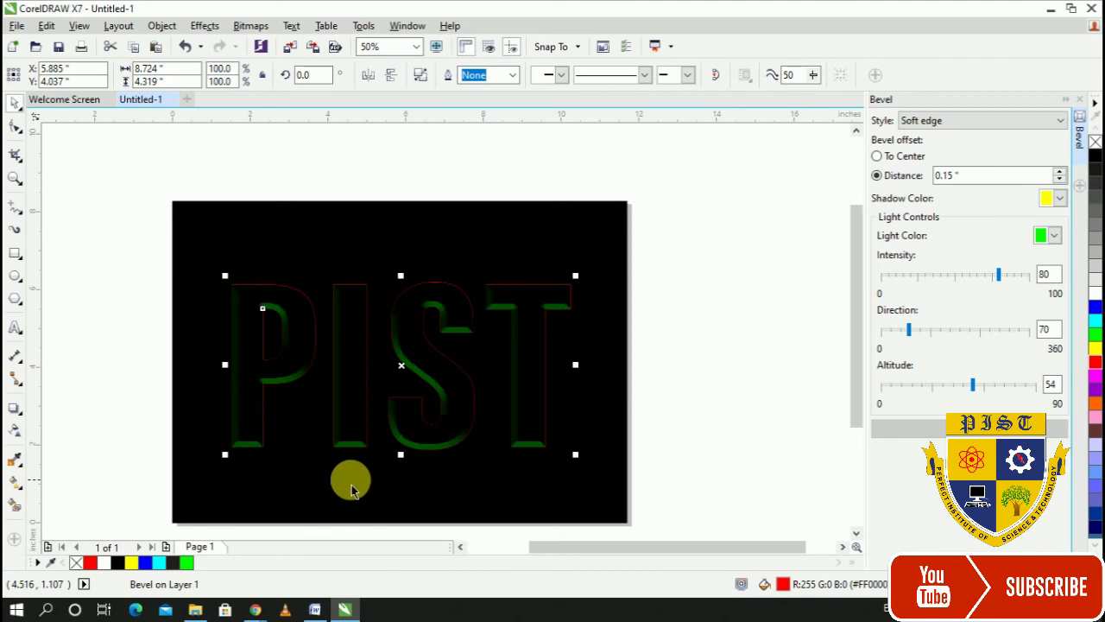
pyautogui.scroll(1, 351, 489)
pyautogui.scroll(-1, 352, 489)
pyautogui.click(1058, 237)
pyautogui.click(1041, 257)
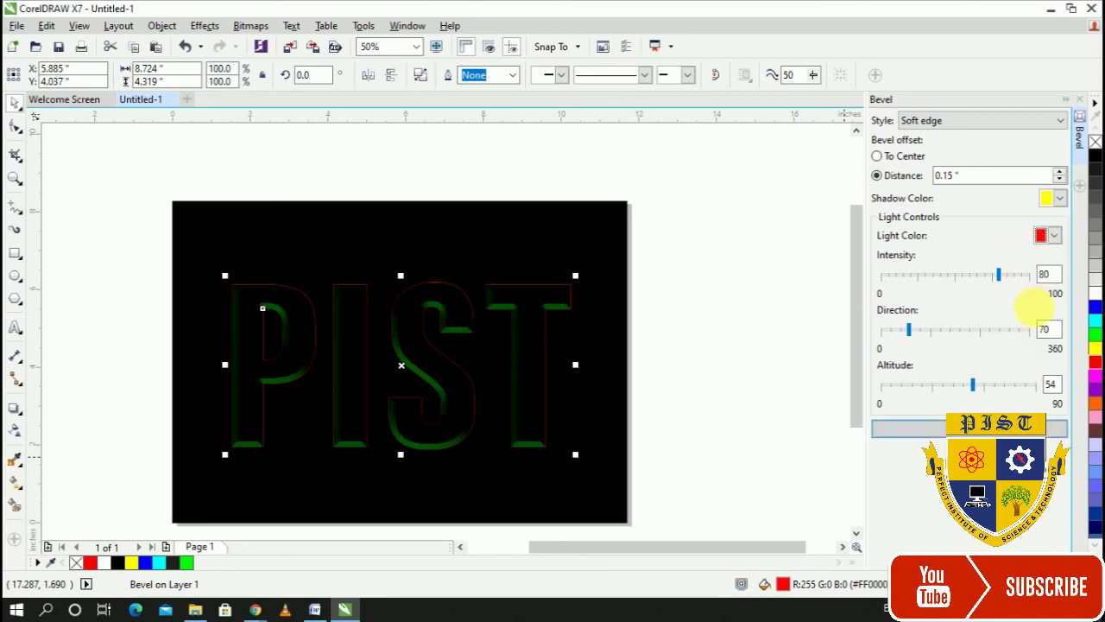
pyautogui.click(1002, 427)
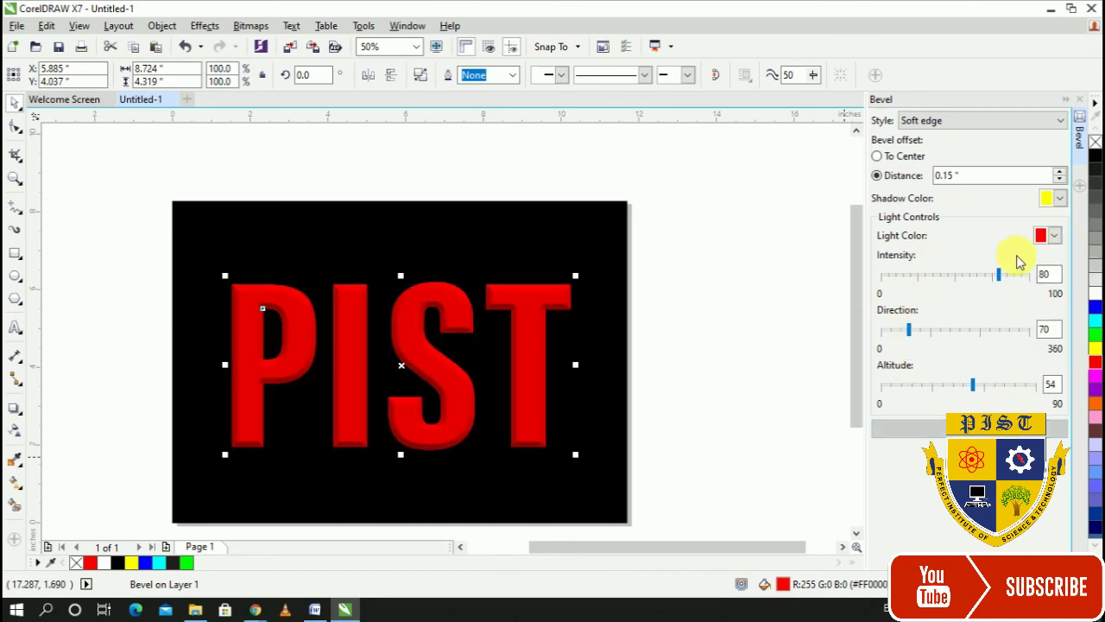
# Set the bevel light intensity to 67 and apply it
pyautogui.moveTo(999, 278); pyautogui.dragTo(956, 278)
pyautogui.click(1001, 429)
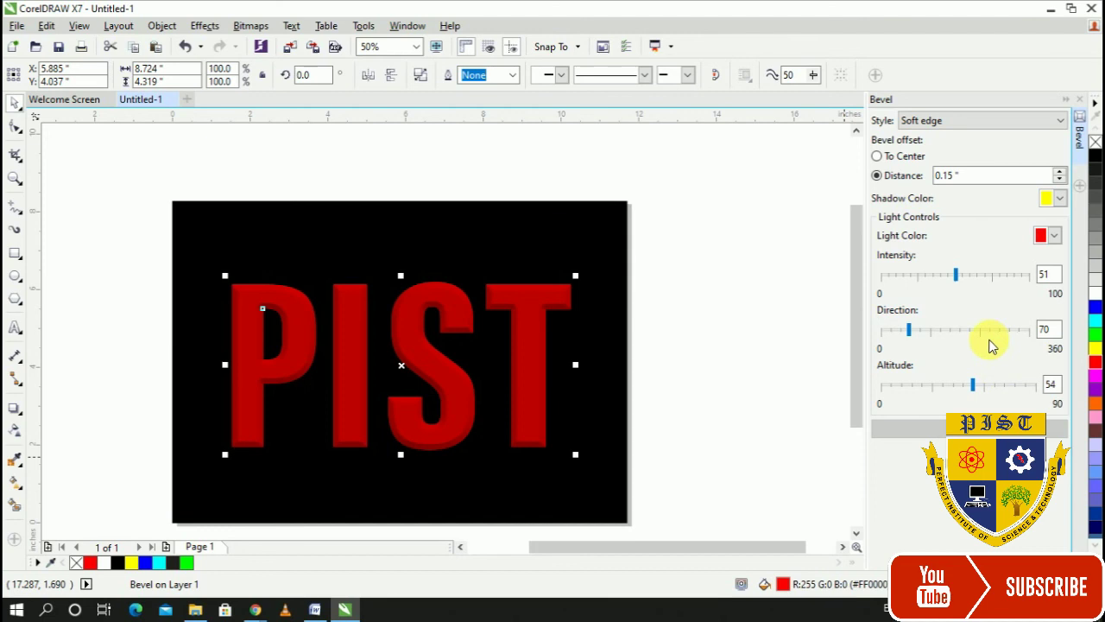
pyautogui.click(980, 275)
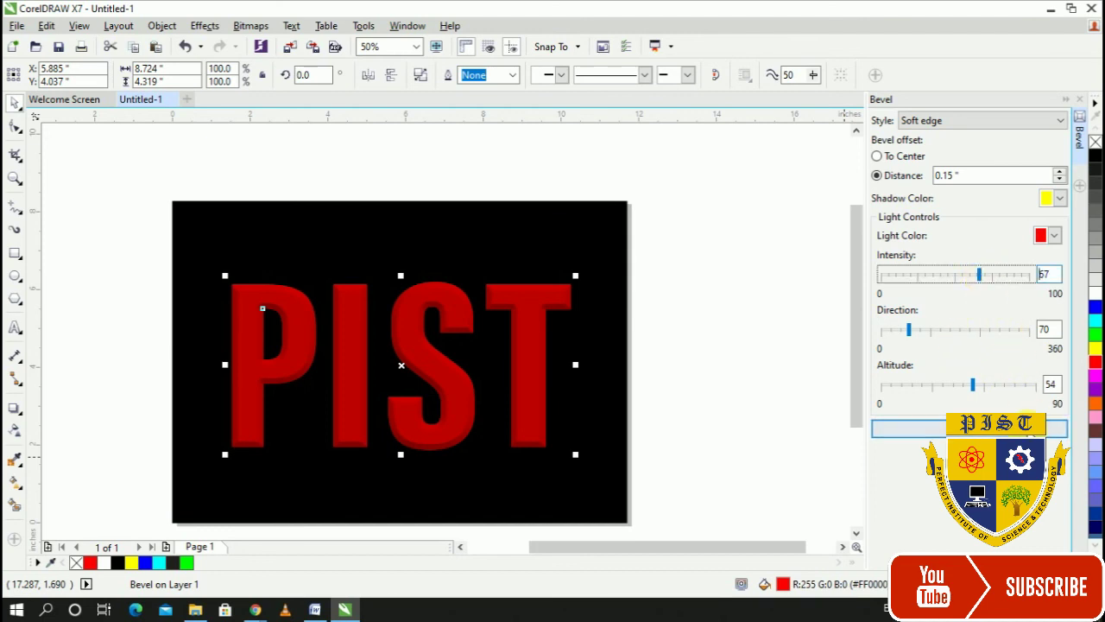
pyautogui.click(993, 429)
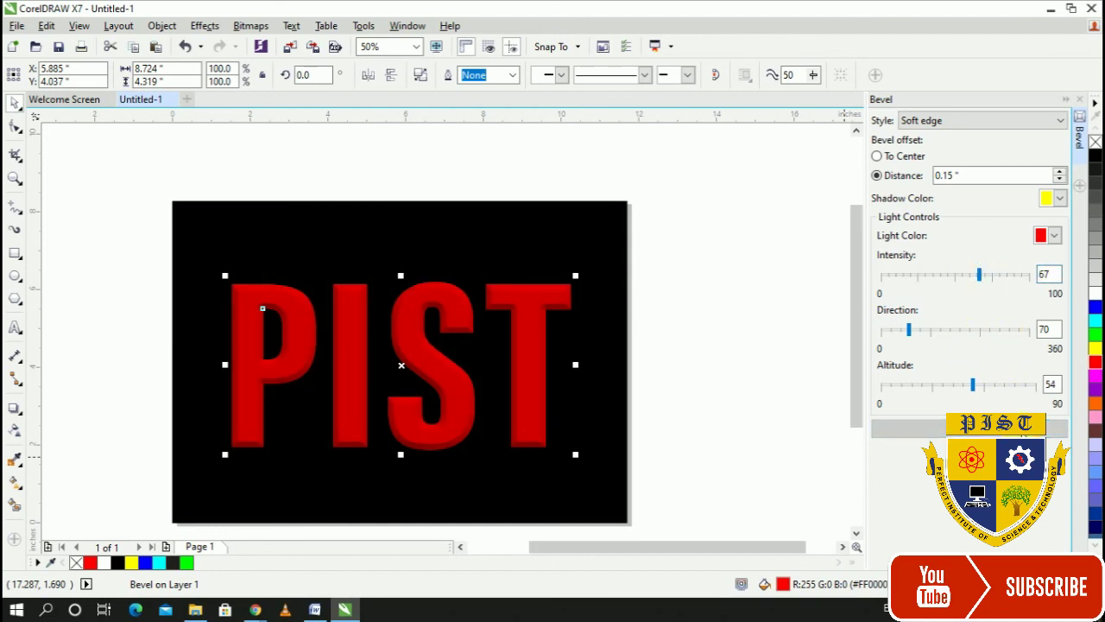
# Set the light direction to 61 and the altitude to 58, applying each
pyautogui.click(940, 329)
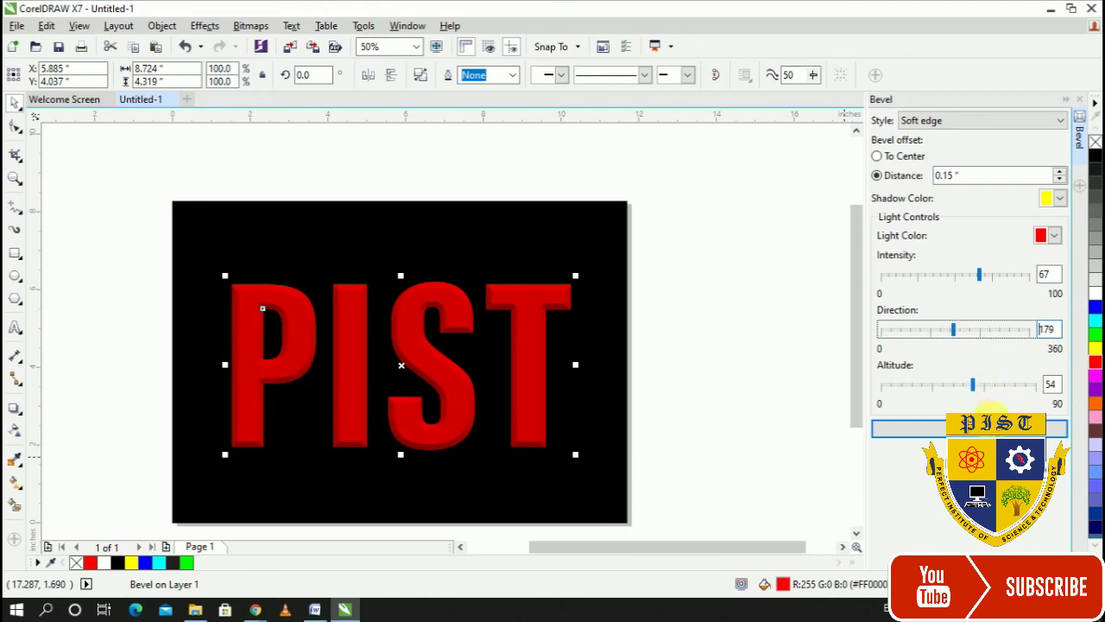
pyautogui.click(993, 428)
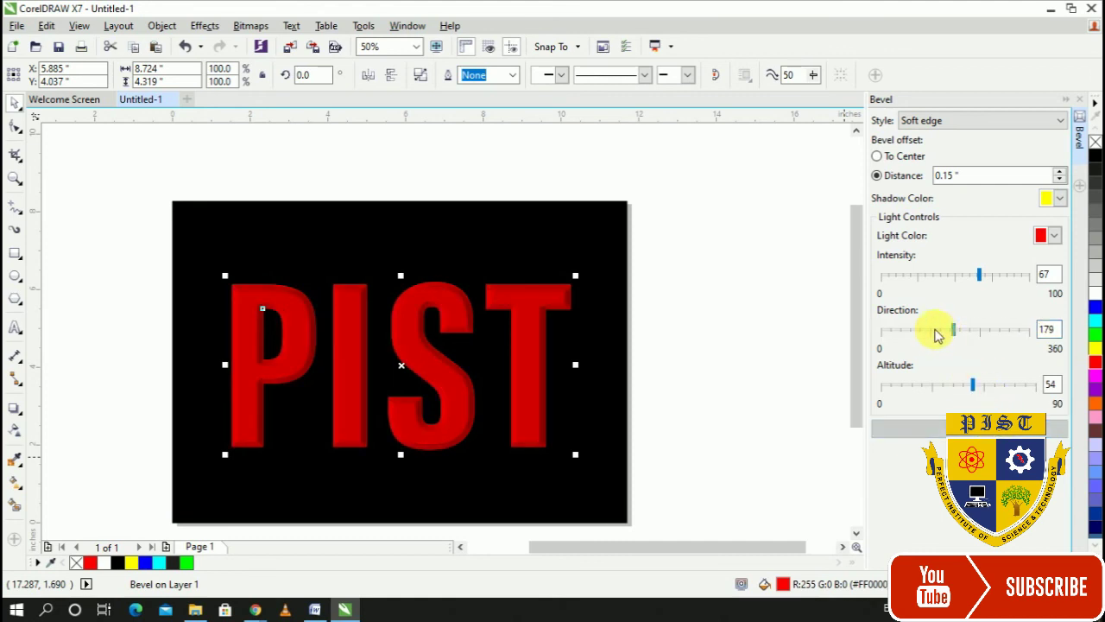
pyautogui.moveTo(939, 335); pyautogui.dragTo(903, 329)
pyautogui.click(993, 428)
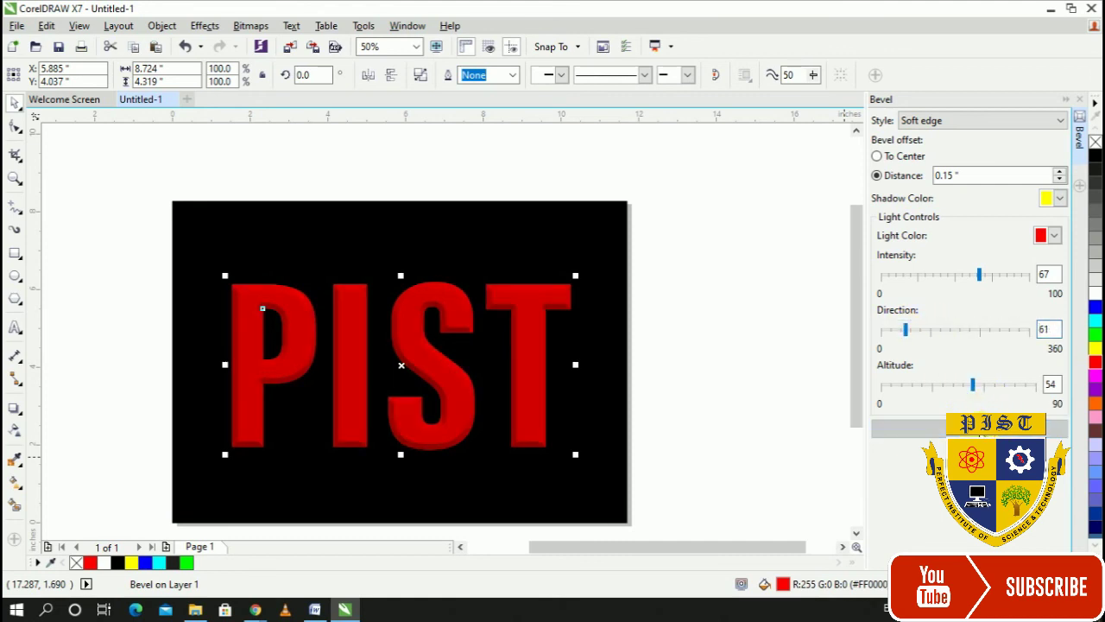
pyautogui.click(932, 389)
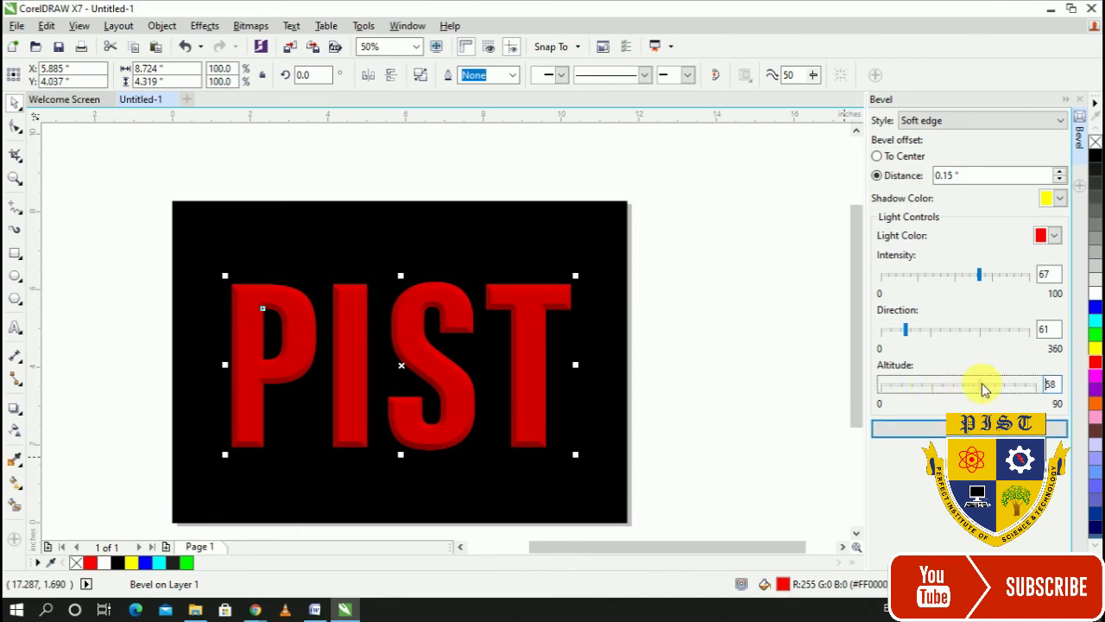
pyautogui.click(993, 429)
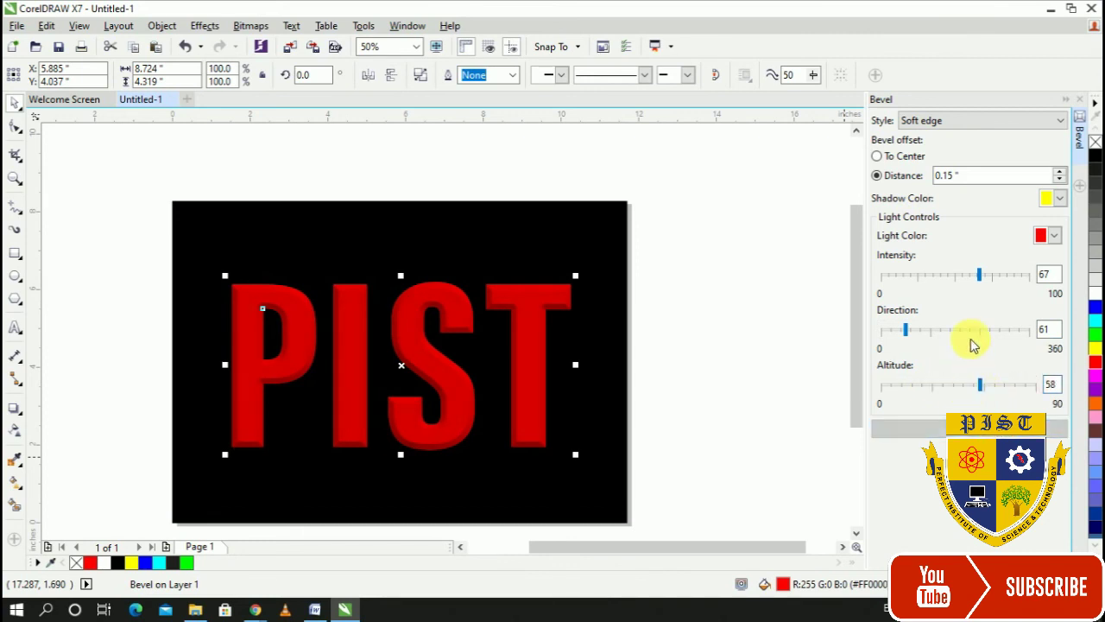
# Switch the bevel offset to To Center and apply it to PIST
pyautogui.click(893, 157)
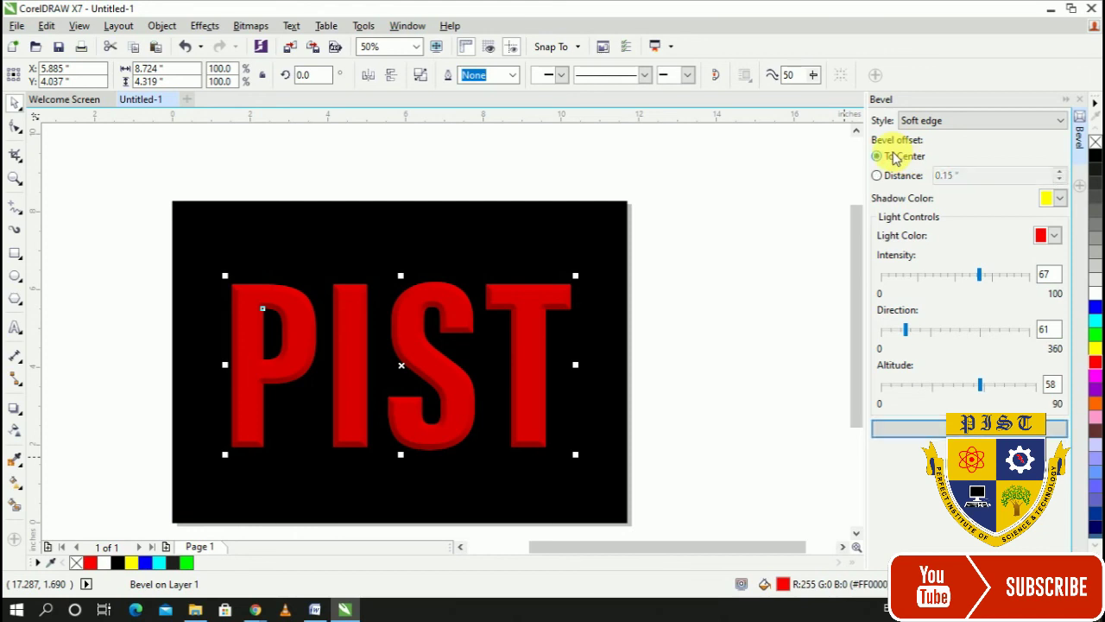
pyautogui.click(992, 428)
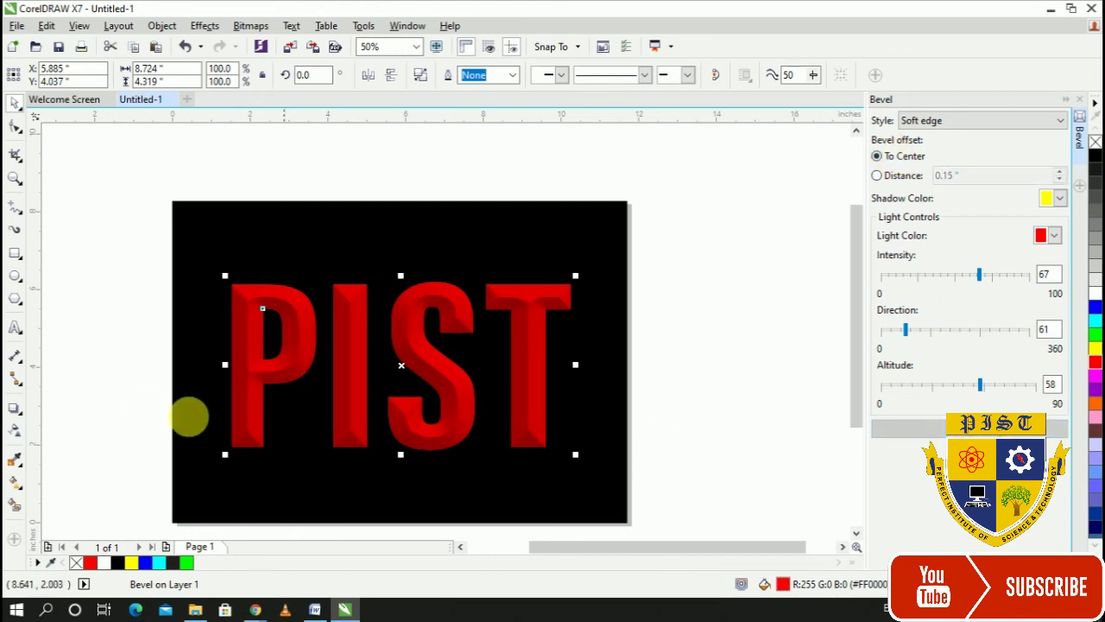